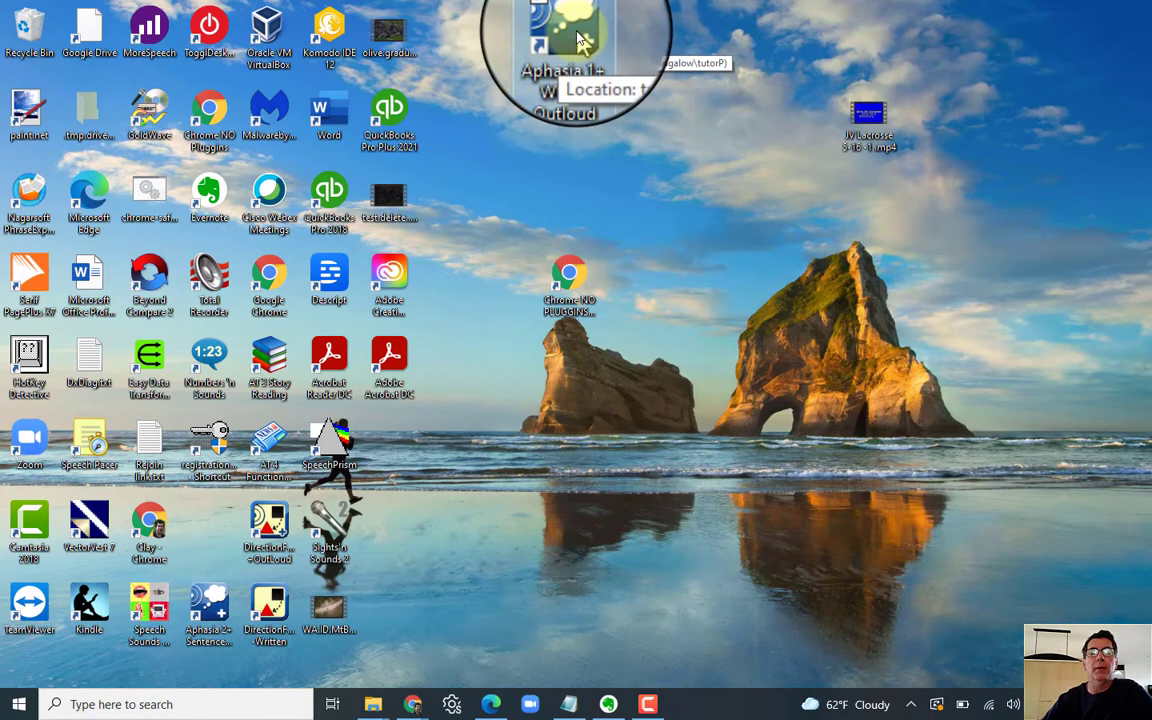
- Open the file location of the Aphasia 1+ Outloud desktop shortcut and go into its data folder
right_click(578, 36)
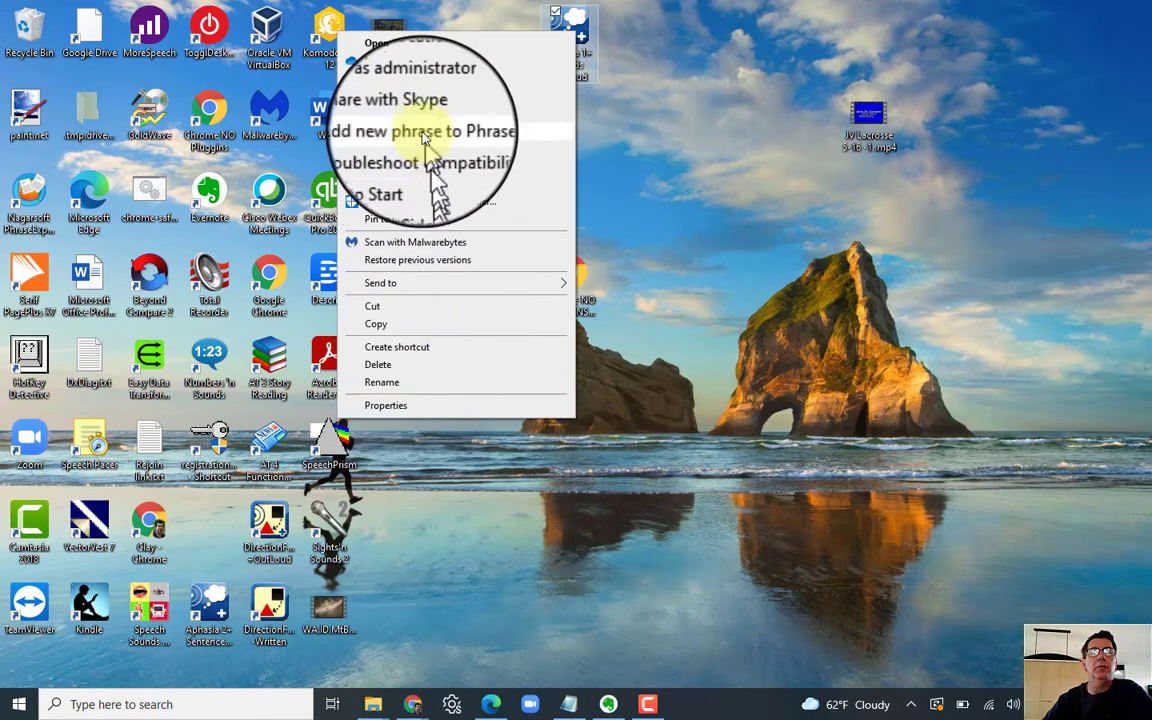
left_click(373, 76)
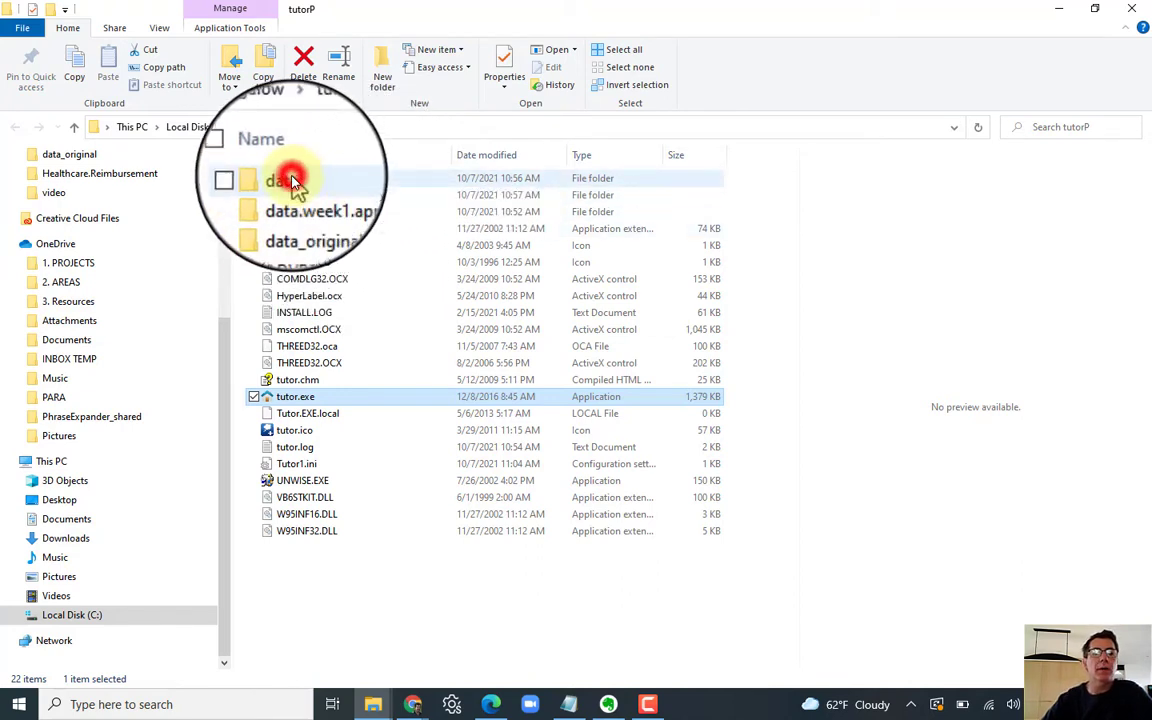
left_click(292, 182)
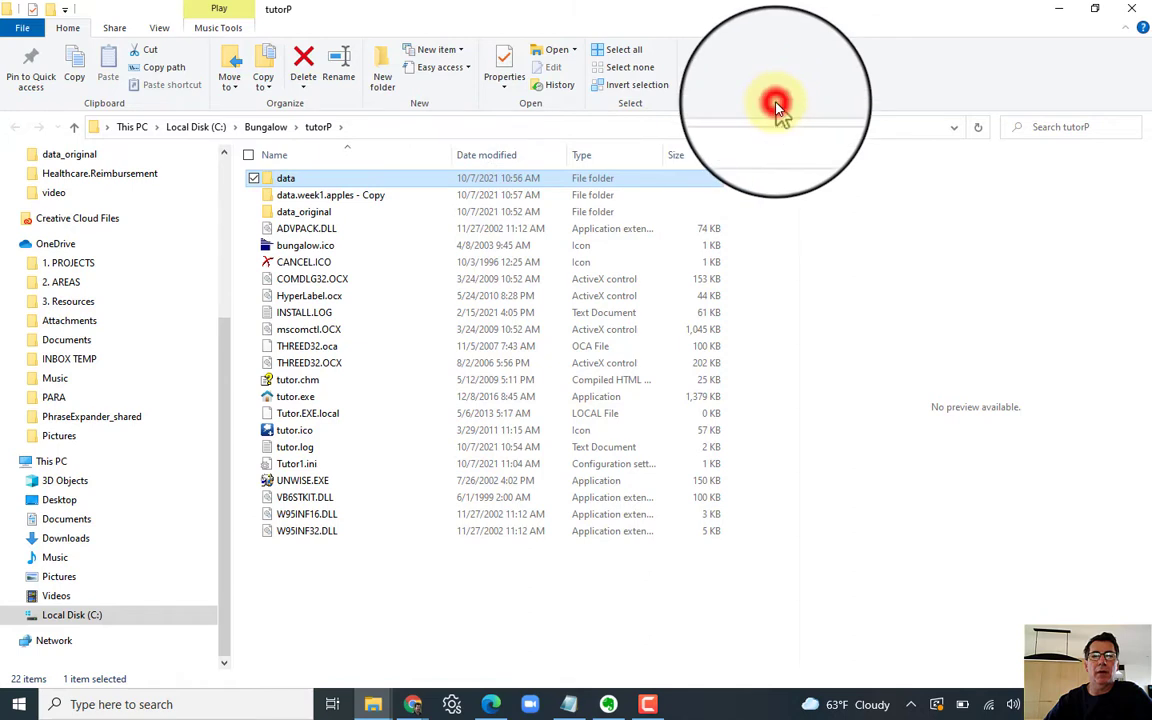
double_click(310, 182)
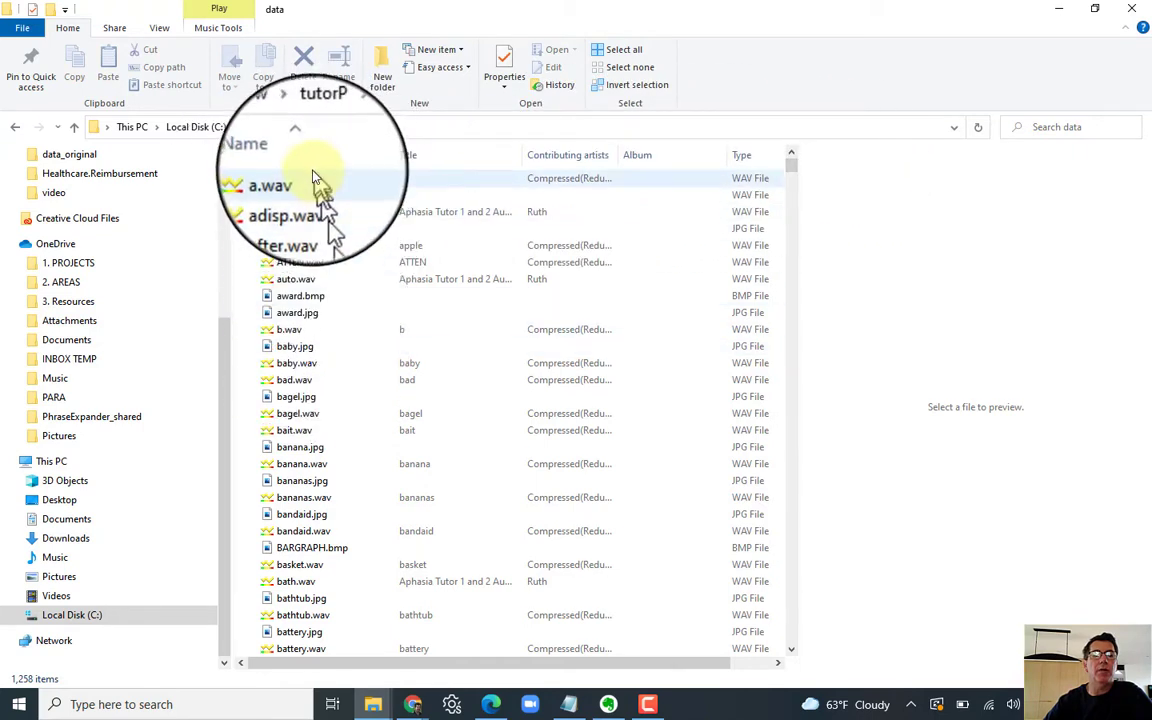
- Sort the files in the data folder by type and locate the tutor text files
left_click(750, 160)
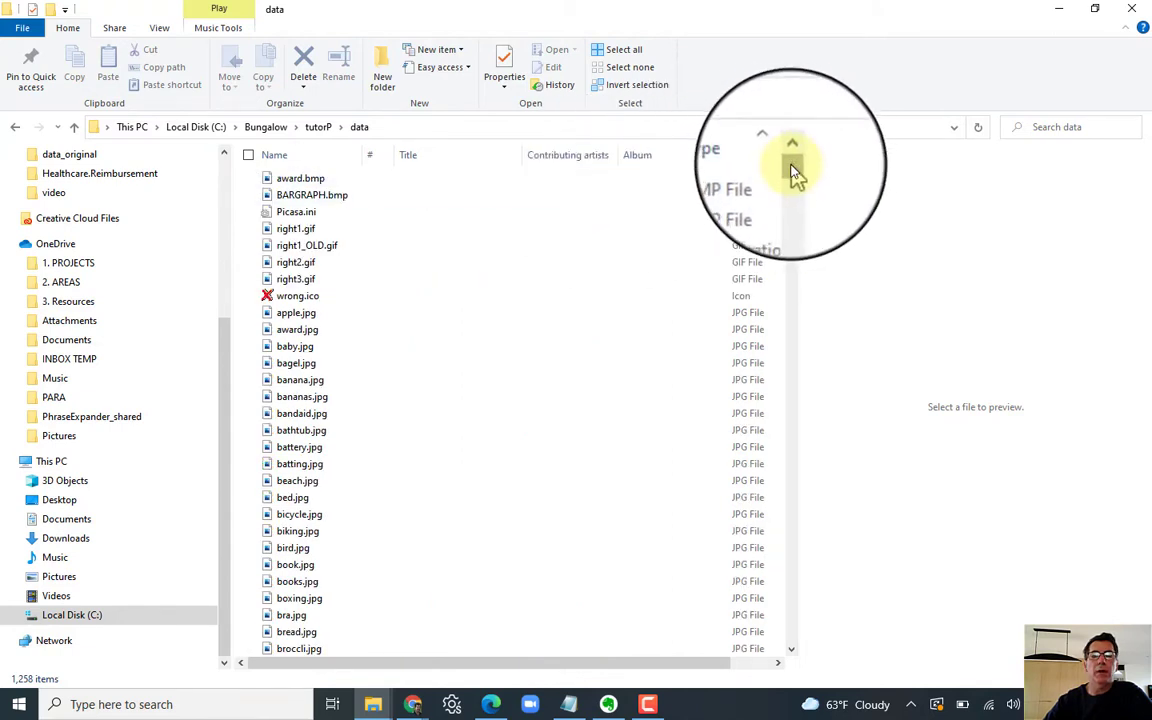
left_click_drag(795, 175, 795, 331)
left_click_drag(948, 322, 443, 455)
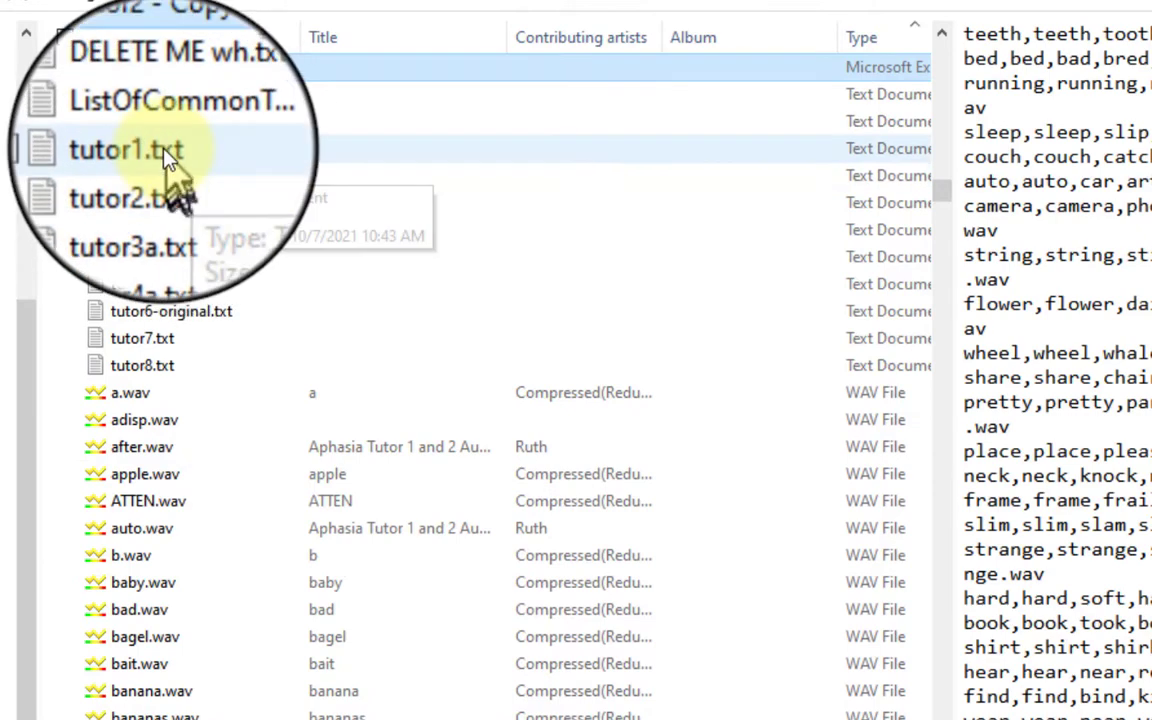
- Preview tutor1.txt and tutor2.txt, and briefly open tutor2.txt in Notepad to look at its word list
left_click(150, 148)
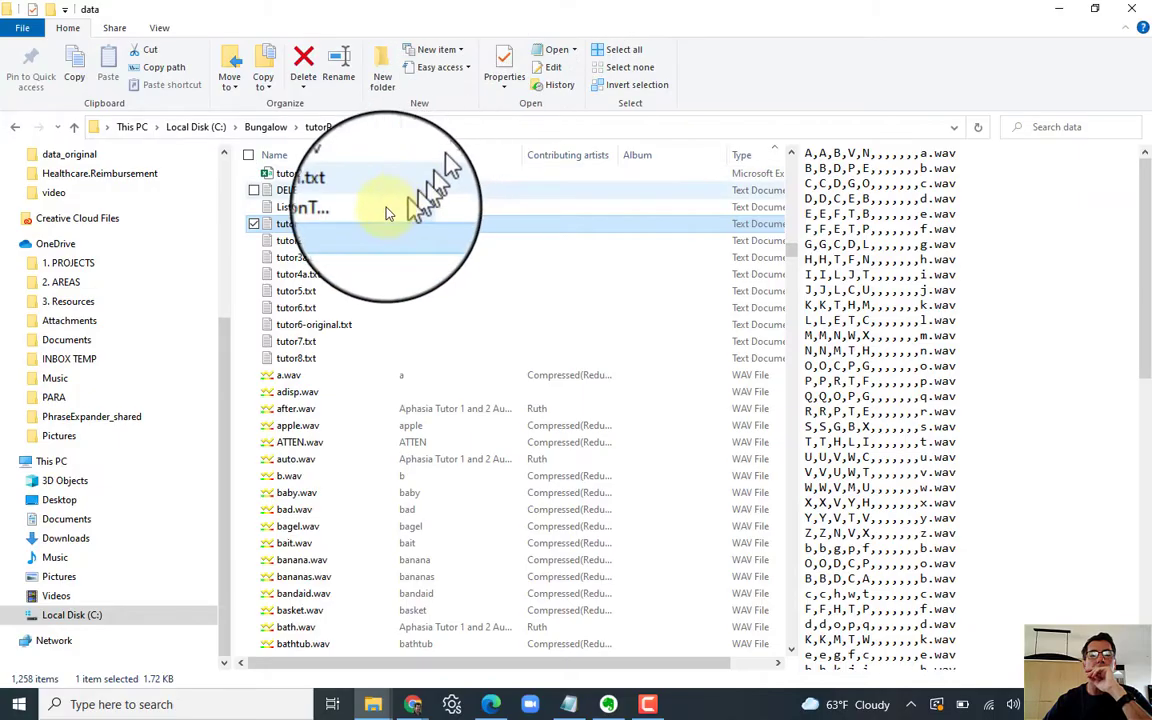
left_click(296, 241)
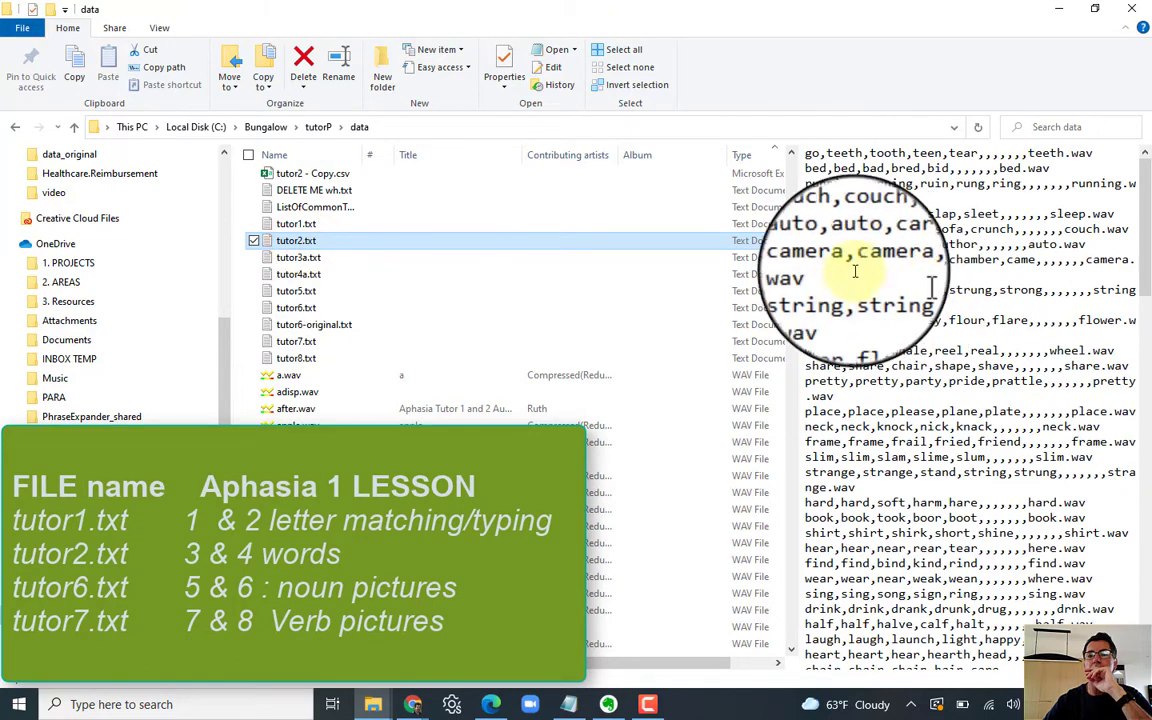
double_click(476, 242)
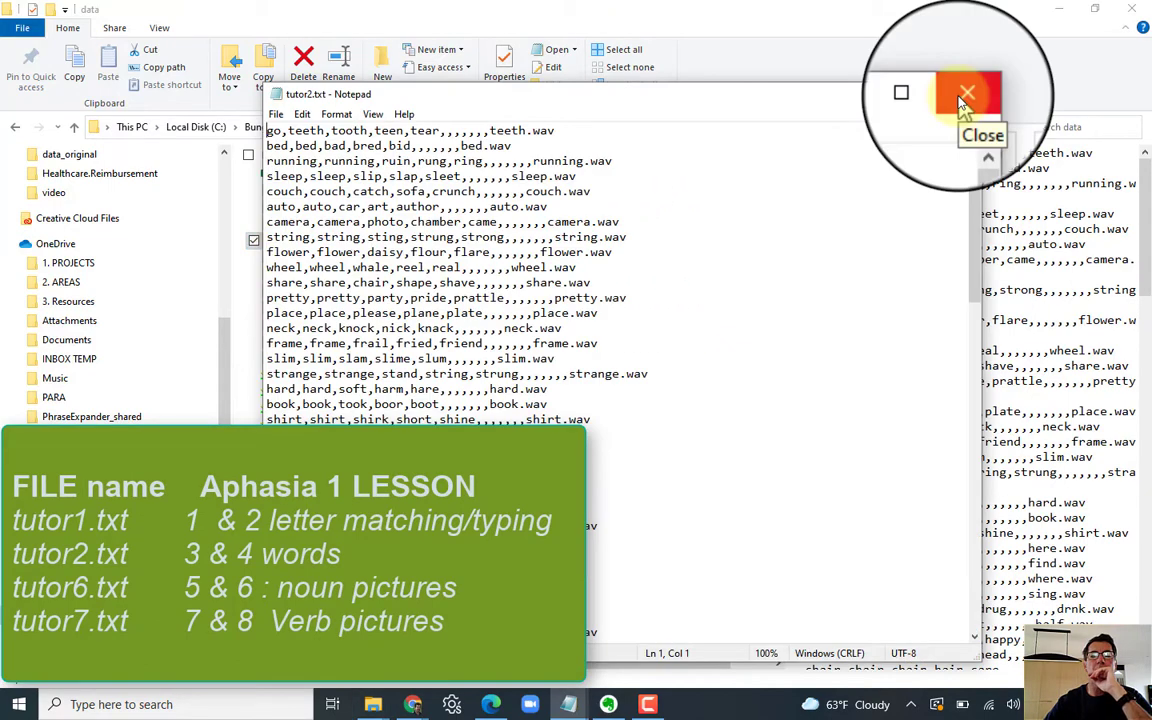
left_click(965, 96)
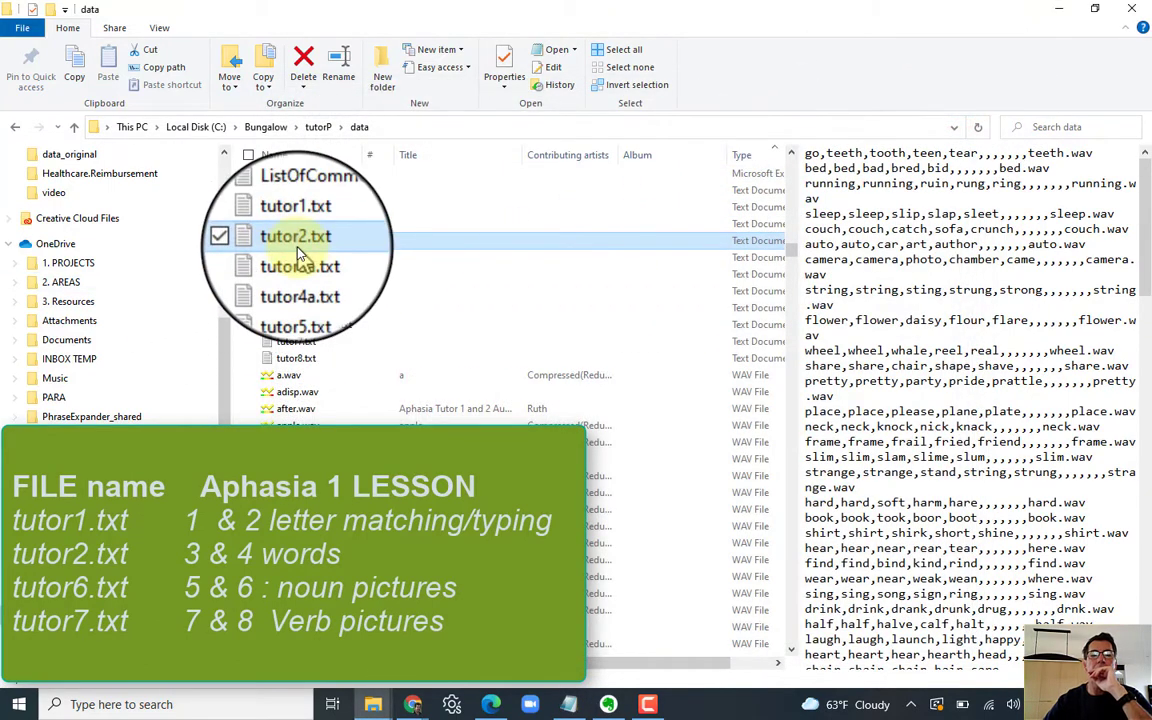
- Rename tutor6.txt to tutor6.csv and accept the file extension change
left_click(295, 310)
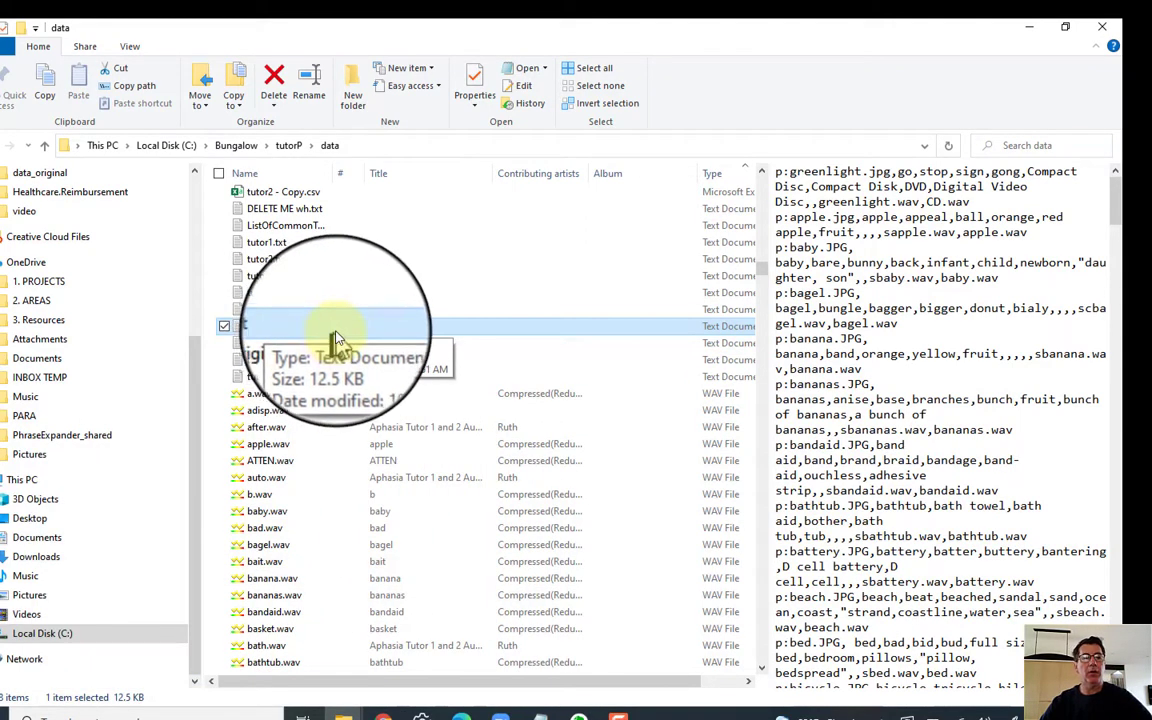
key("F2")
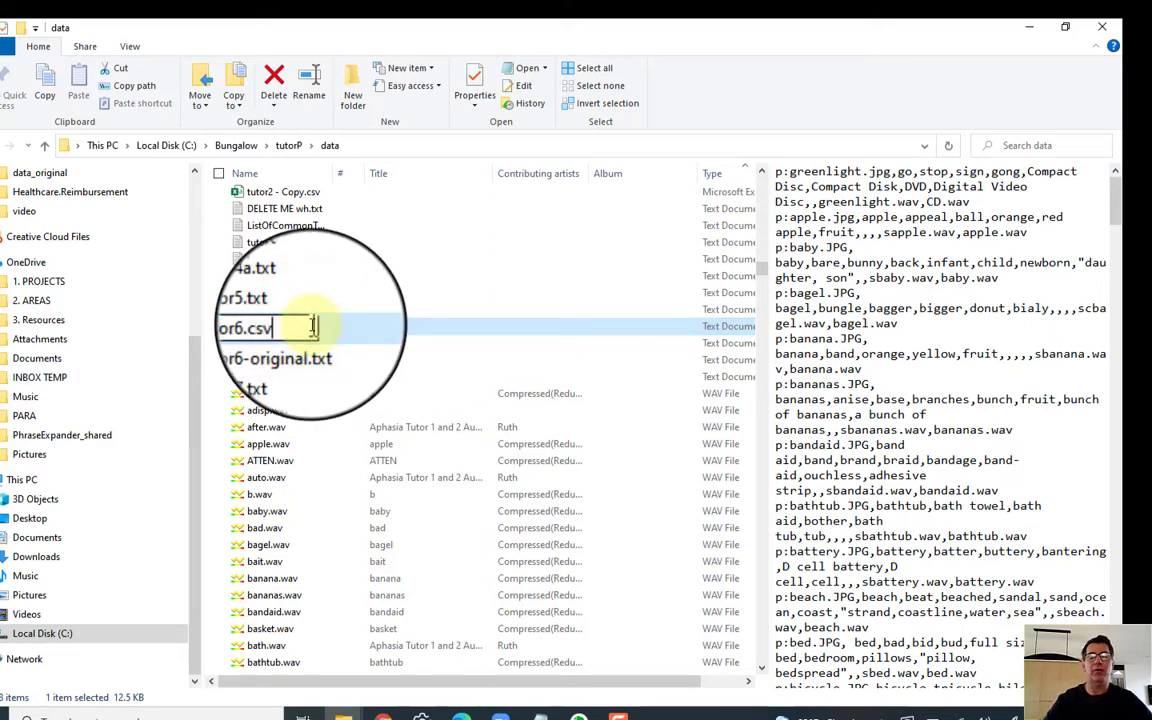
key("Return")
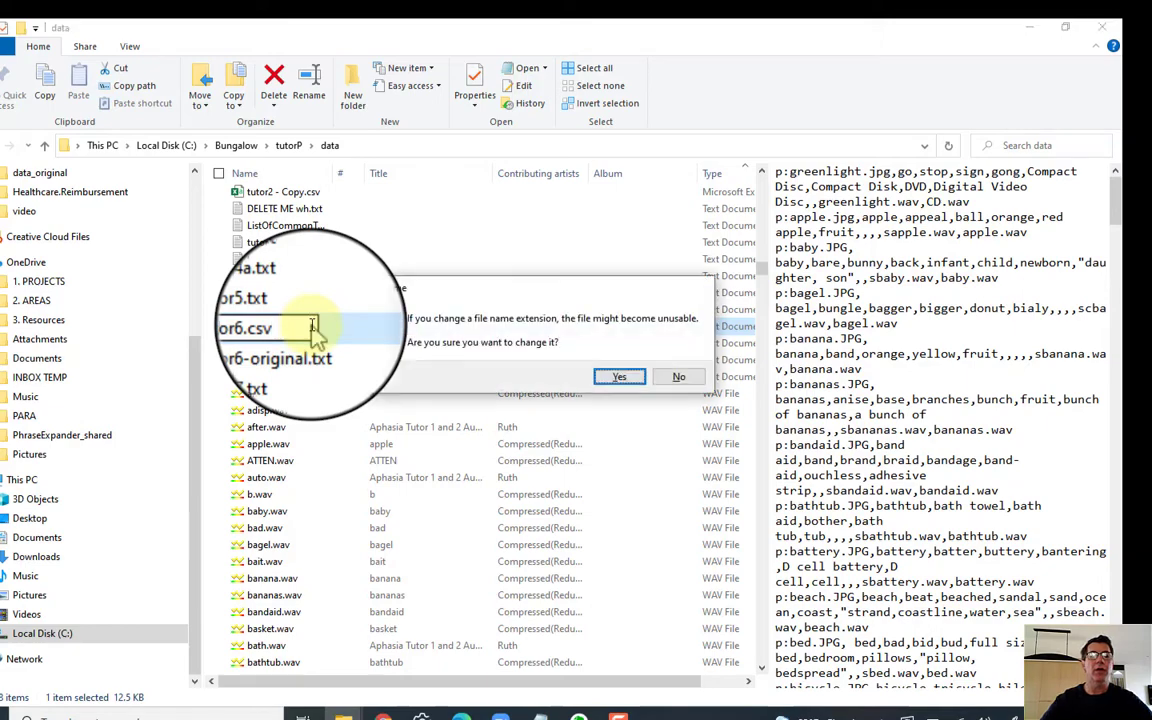
left_click(621, 378)
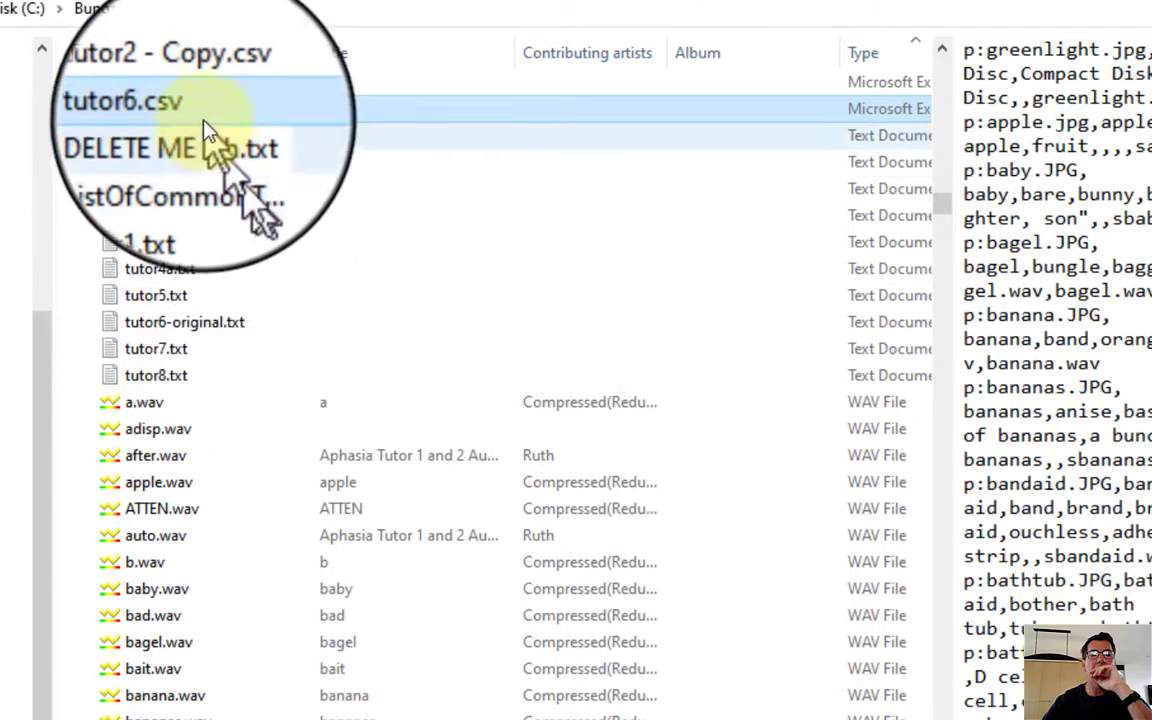
- Open tutor6.csv in Excel and widen column A to fit the picture file names
right_click(198, 110)
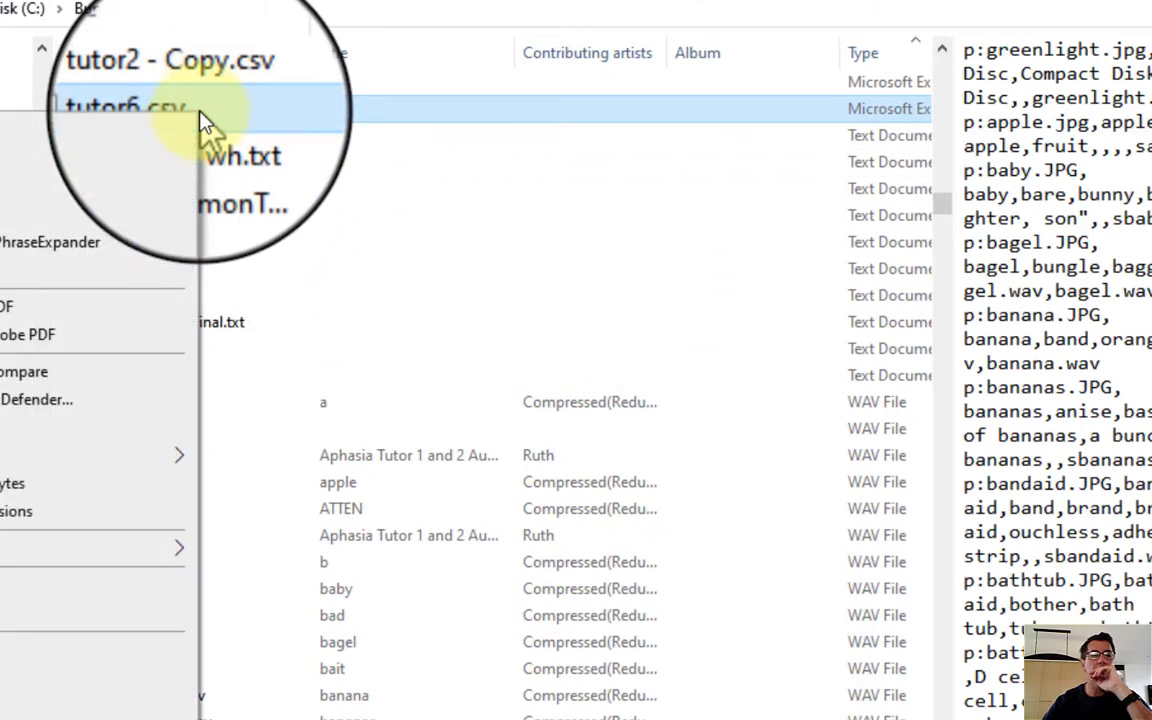
left_click(78, 455)
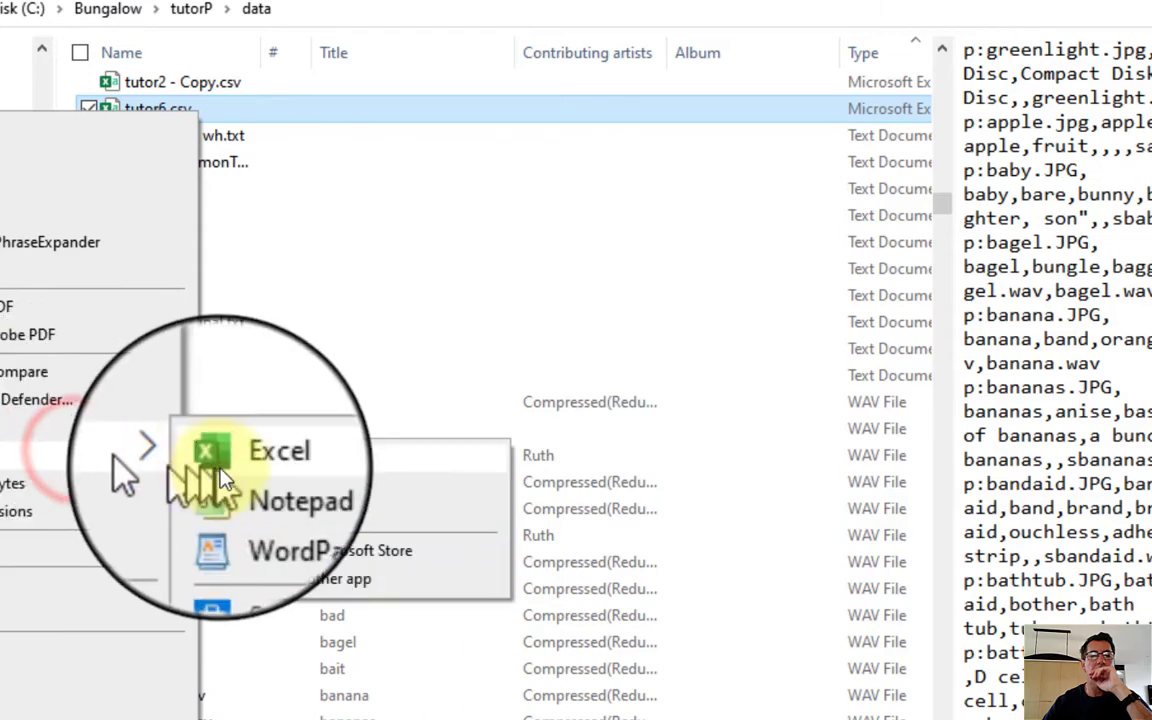
left_click(255, 458)
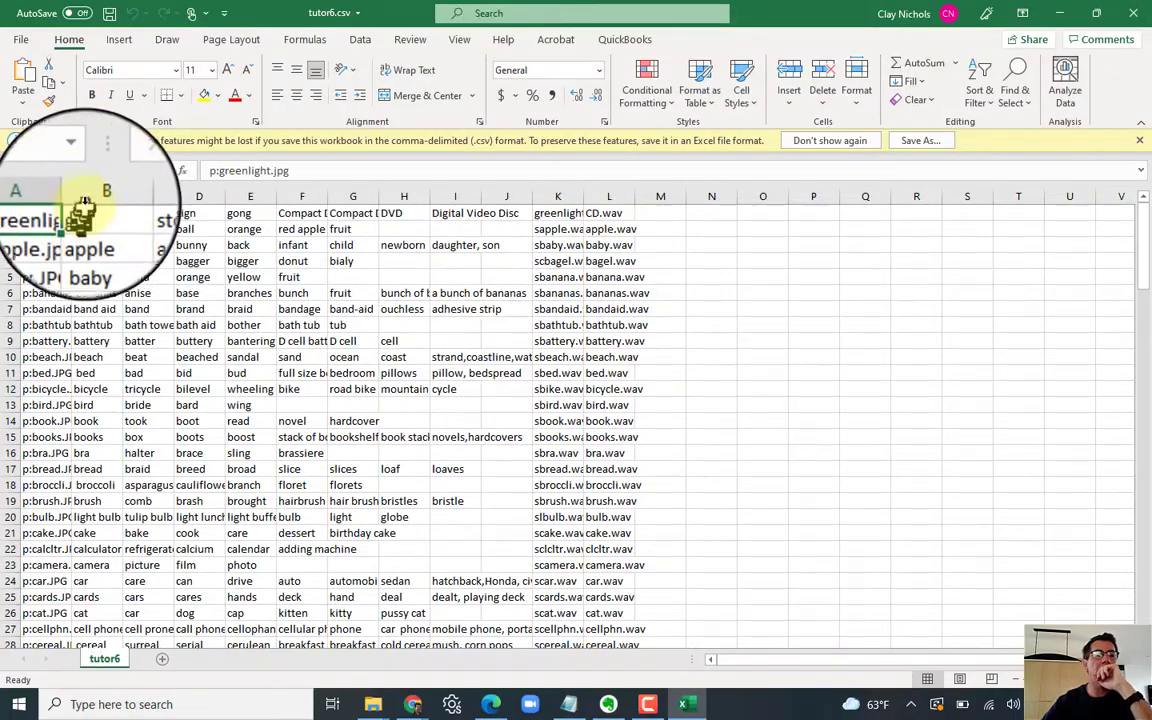
left_click_drag(76, 197, 162, 197)
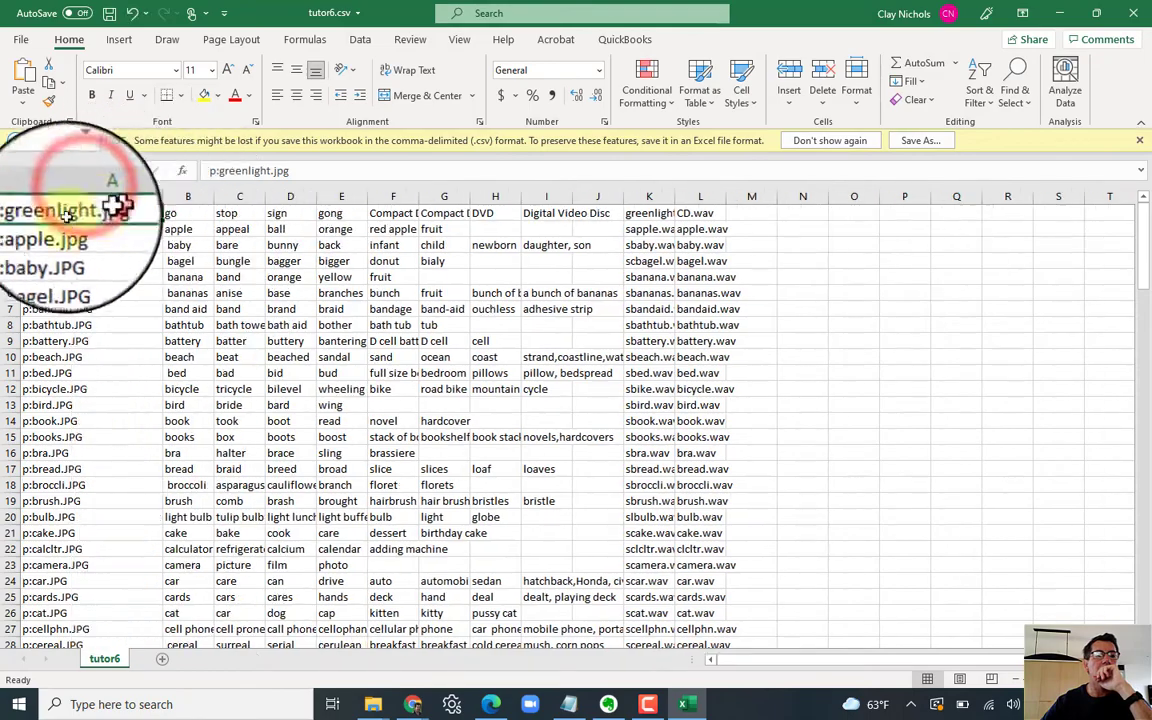
- Insert a blank row above the greenlight entry and enter the heading "picture file name" in A1
left_click(15, 213)
right_click(15, 213)
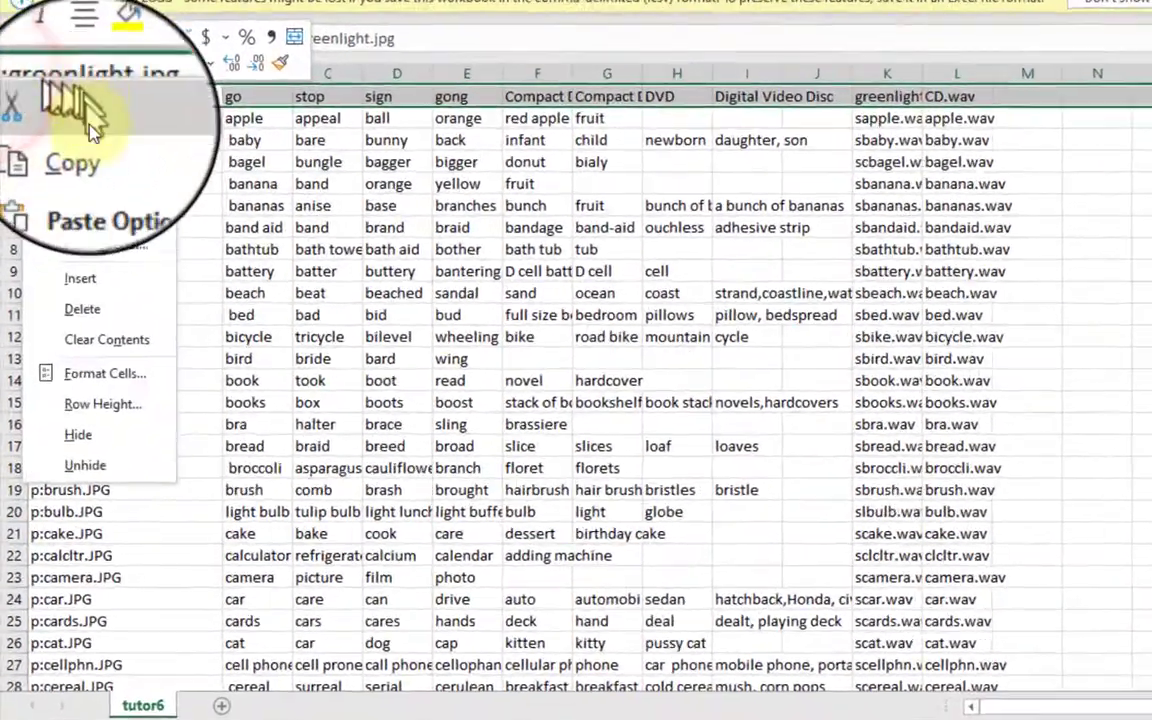
left_click(77, 342)
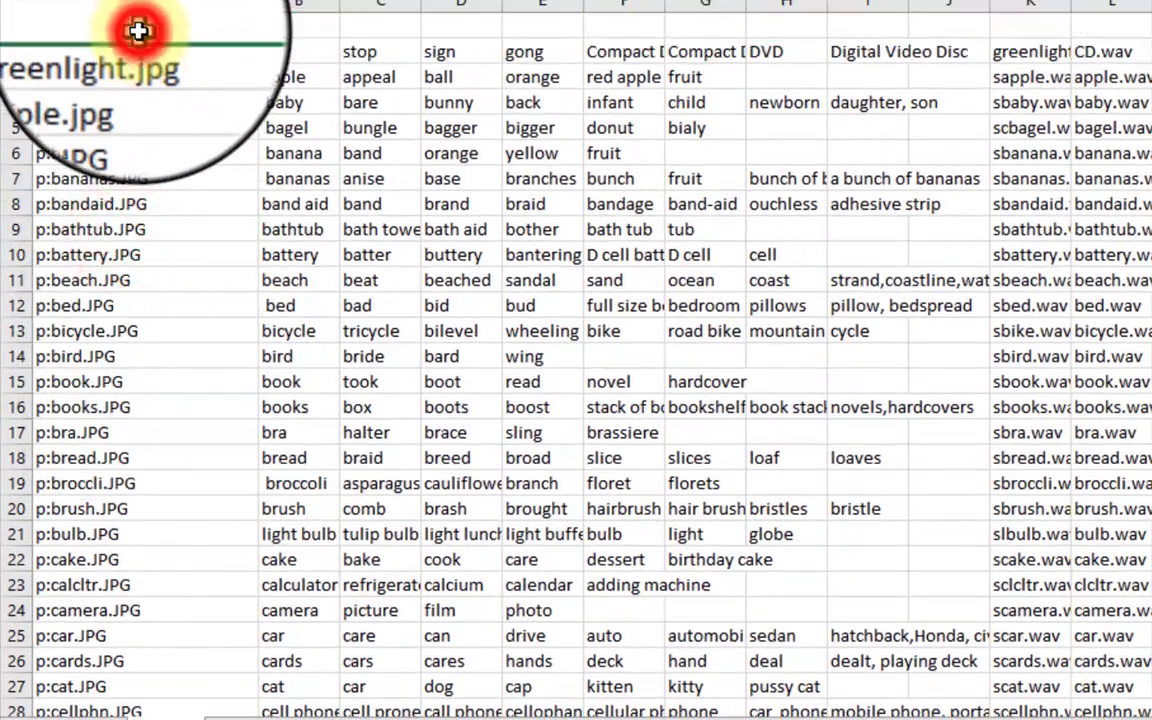
double_click(136, 25)
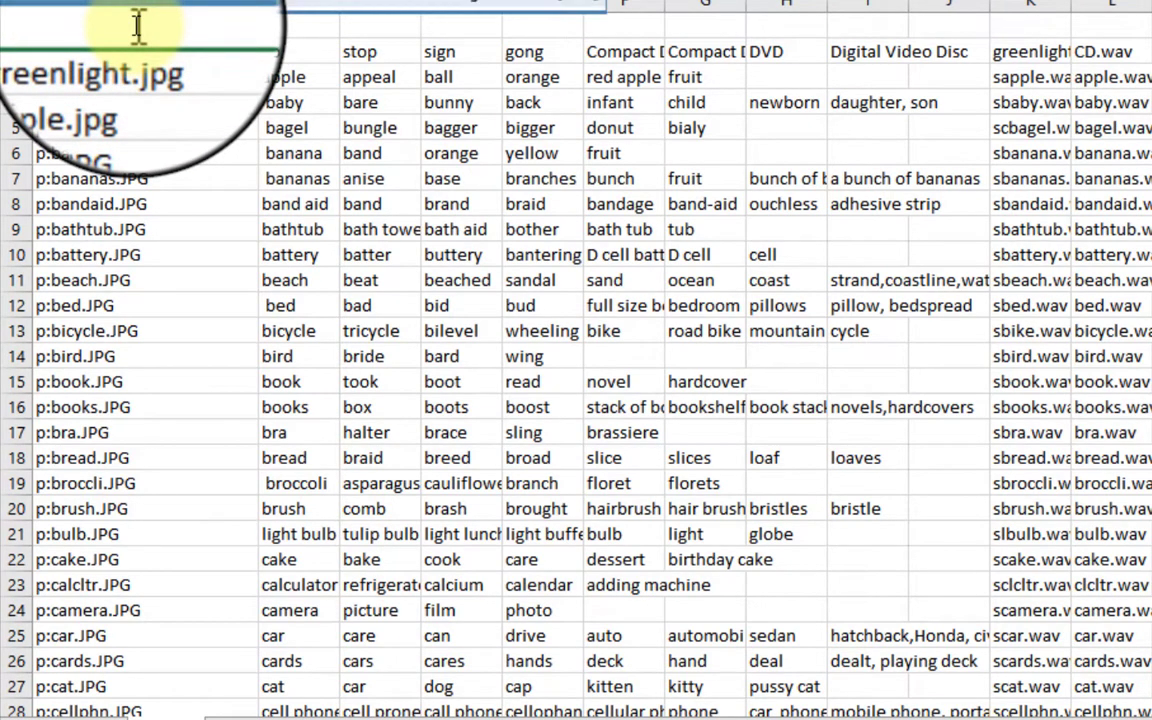
type("picture file name")
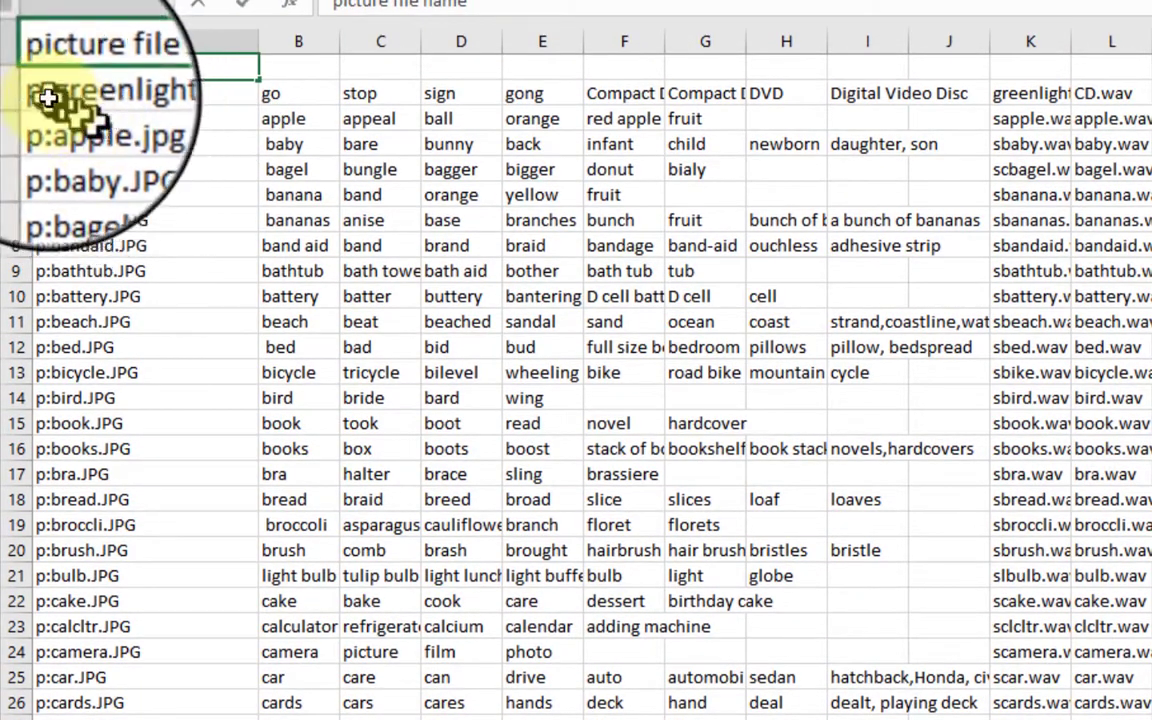
- Label the answer columns B1 to E1 with the headings "correct", "foil1", "foil2" and "foil2"
double_click(109, 82)
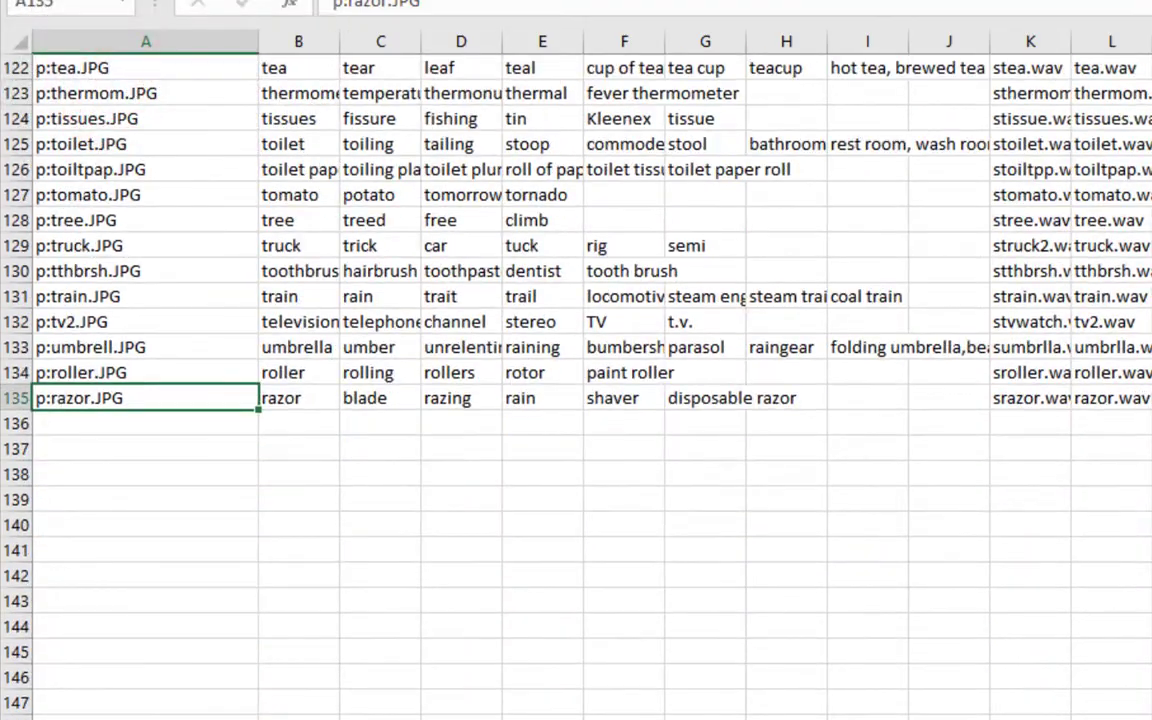
scroll(518, 346, "up", 20)
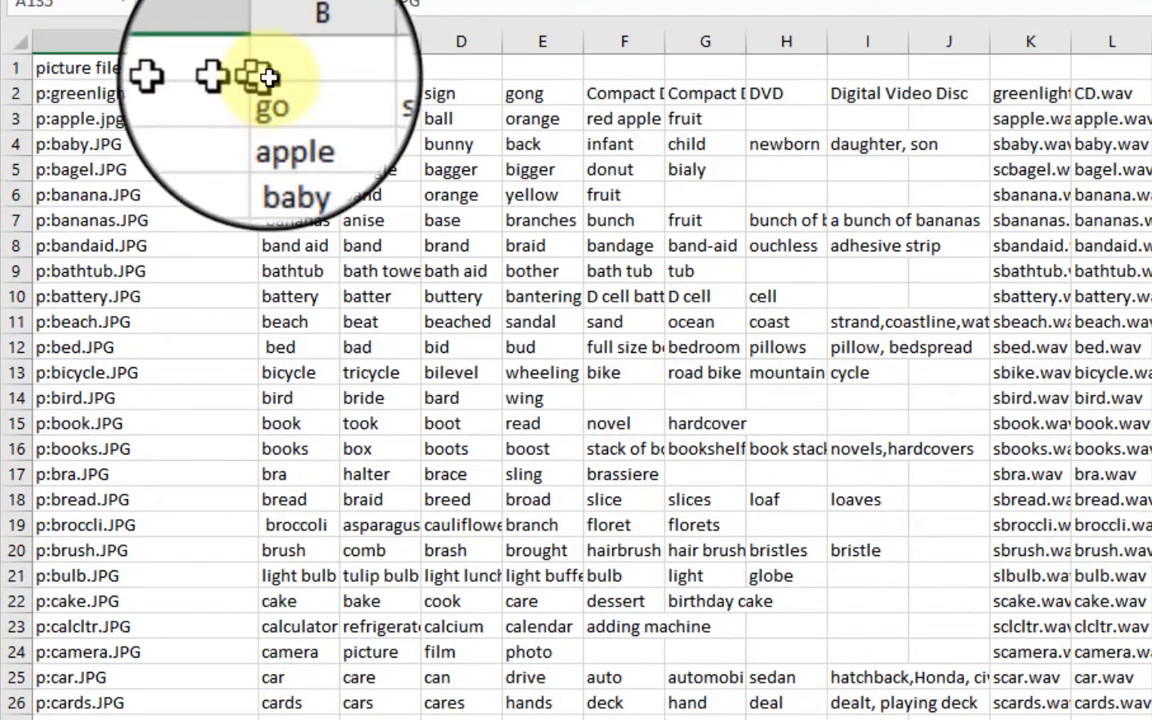
left_click(307, 84)
left_click(316, 68)
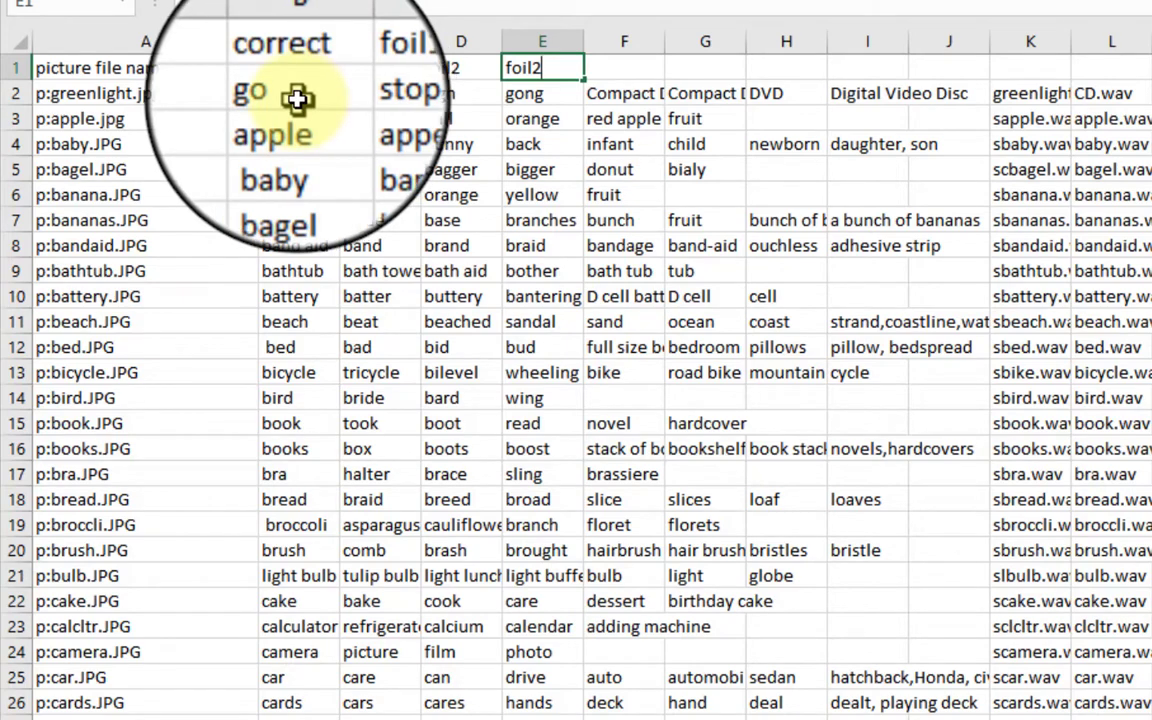
left_click(297, 95)
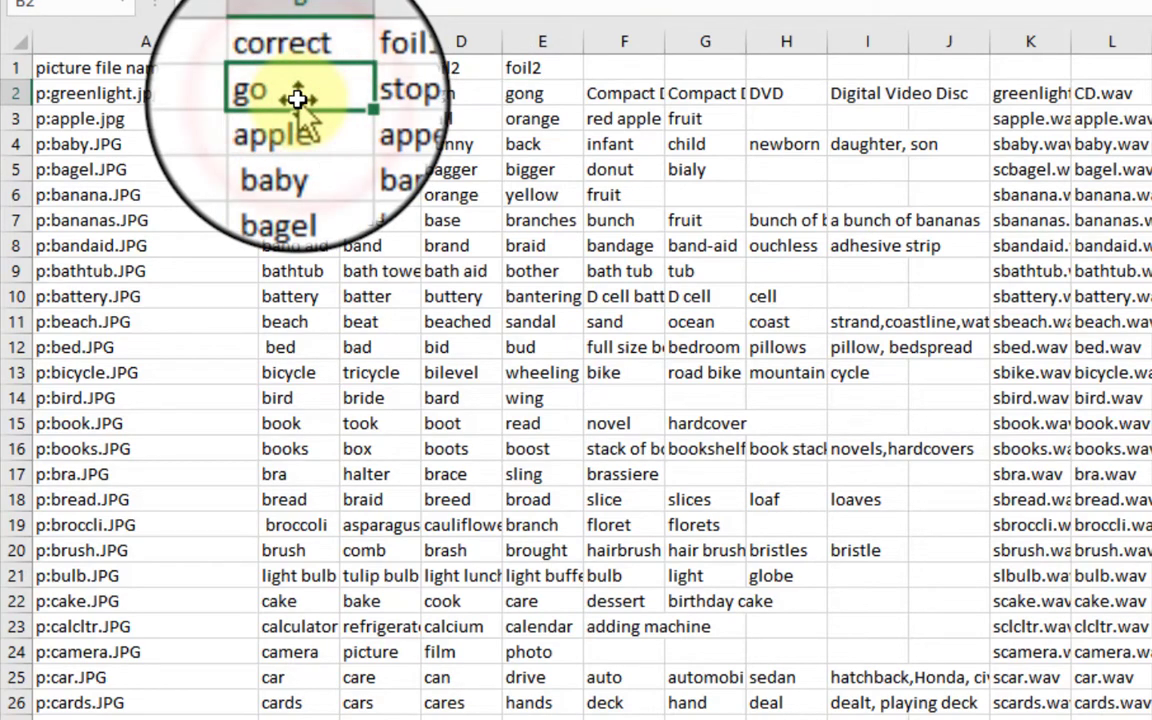
- Review the foil words for the greenlight picture in cells C2 to E2
left_click(370, 95)
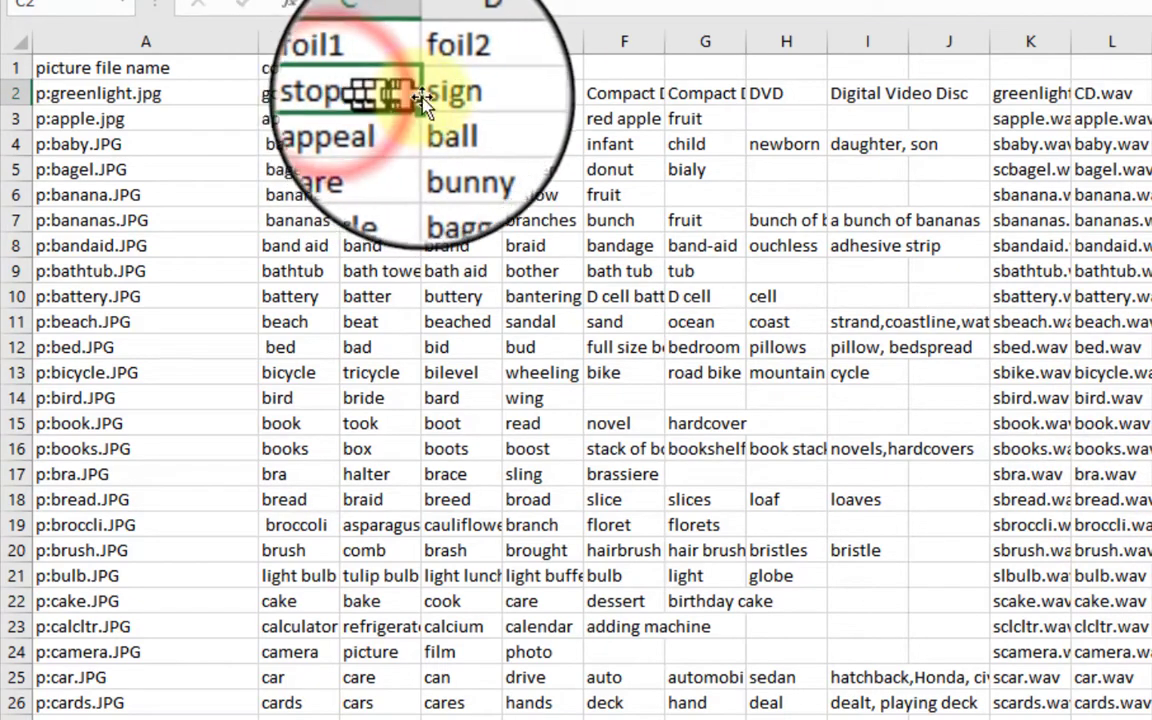
left_click(514, 95)
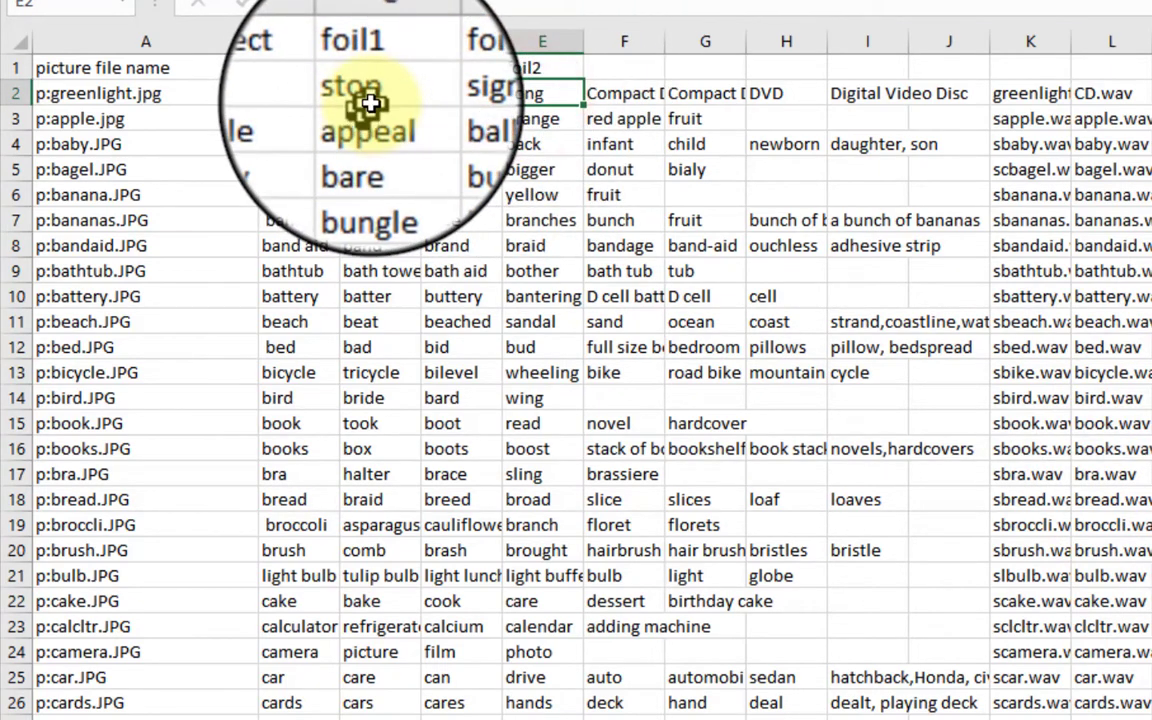
left_click(370, 100)
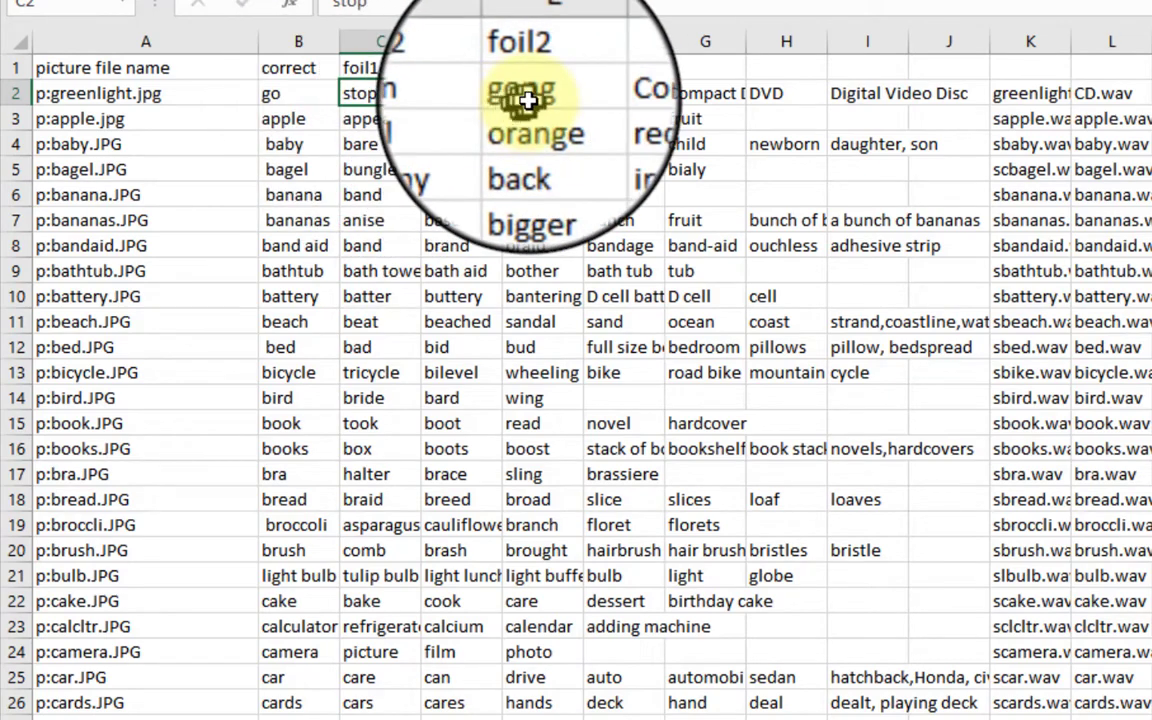
left_click(513, 100)
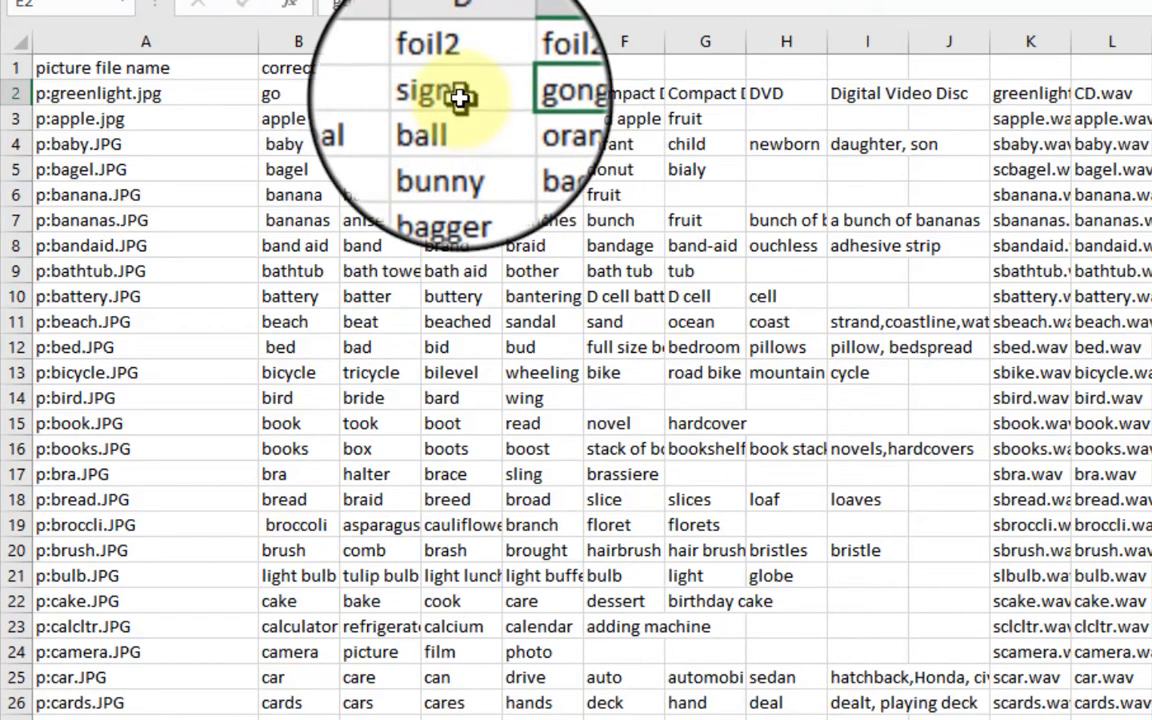
- Enter the heading "alt correct" in F1 and copy it across into G1, H1 and I1
left_click(460, 95)
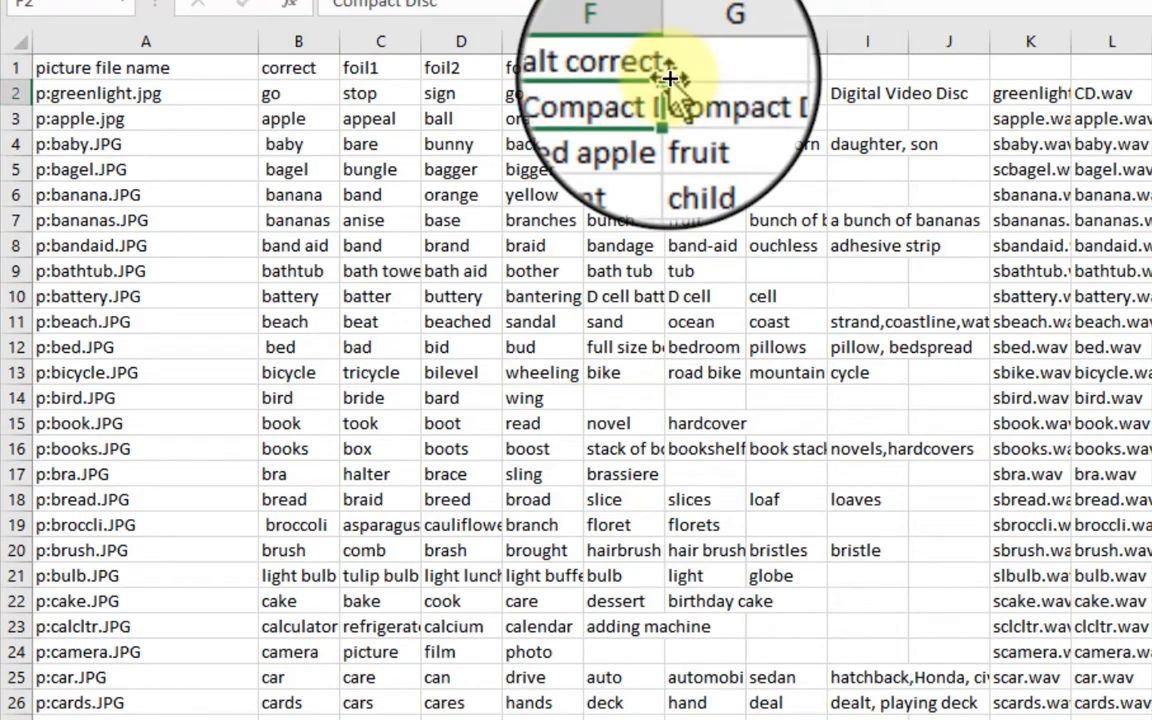
left_click(674, 74)
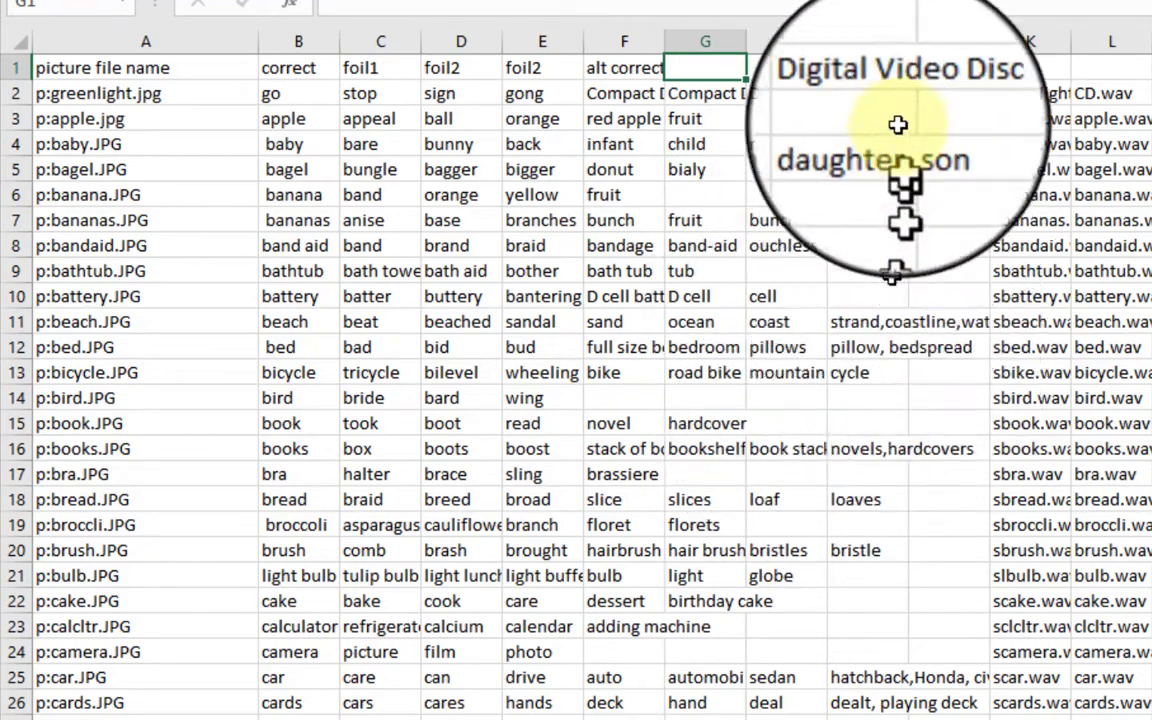
left_click(657, 68)
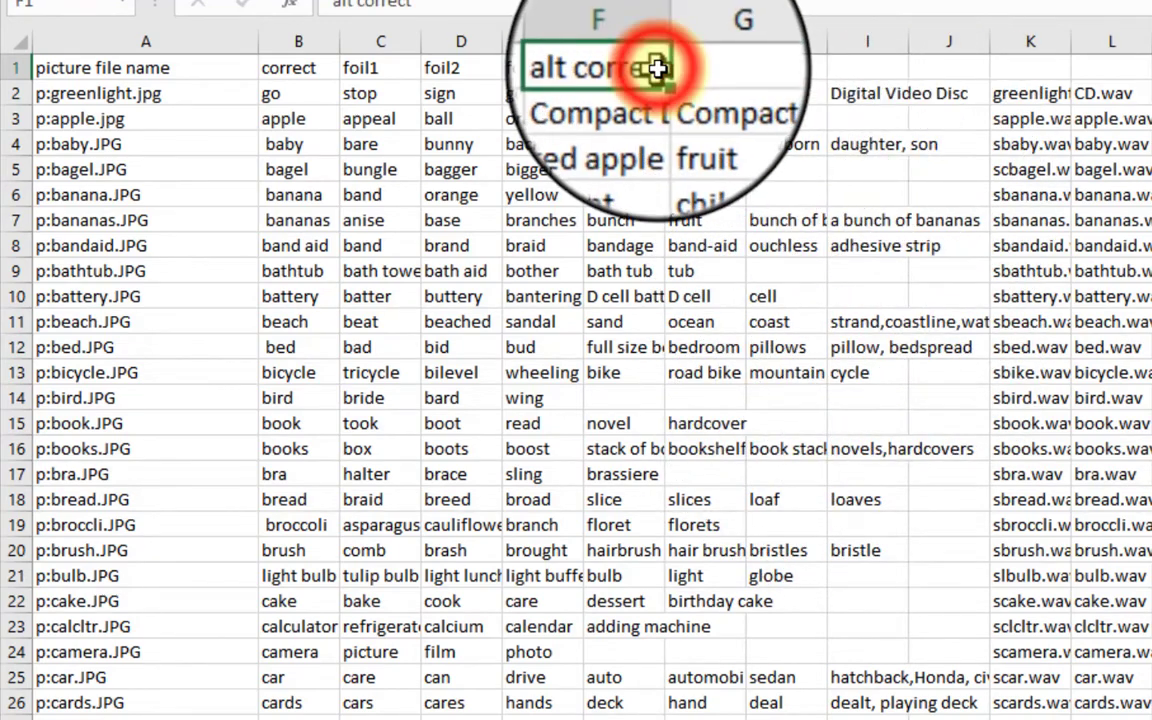
key("ctrl+c")
left_click(705, 68)
key("ctrl+v")
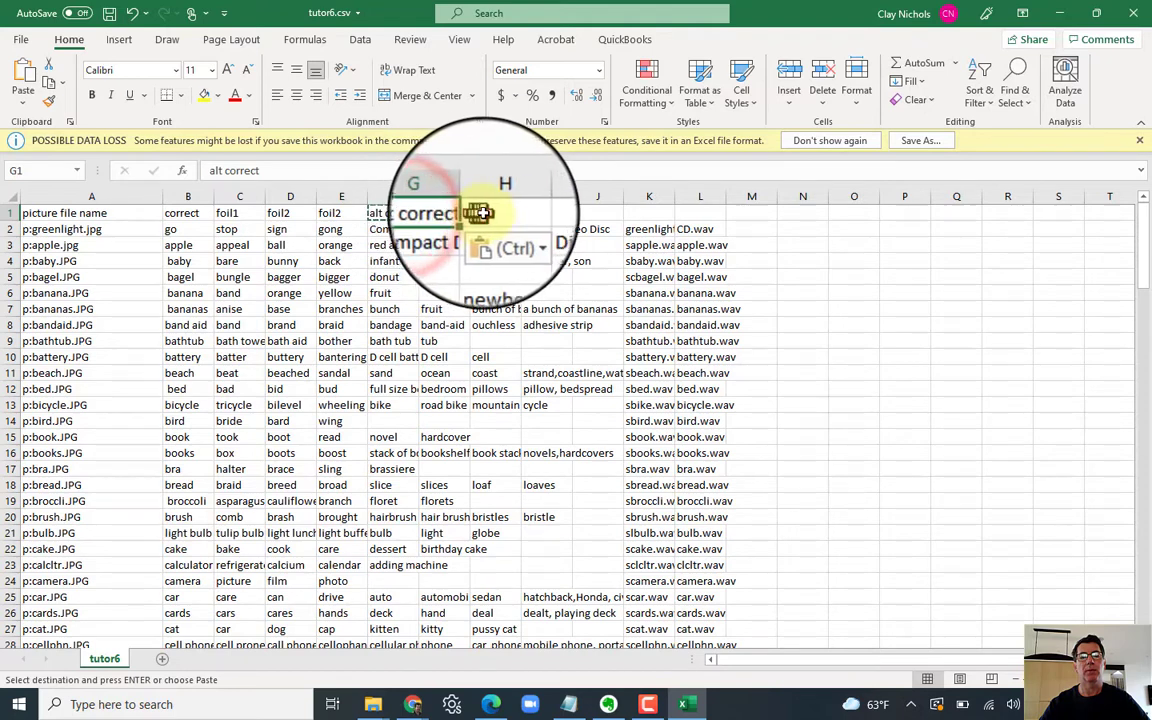
key("ctrl+v")
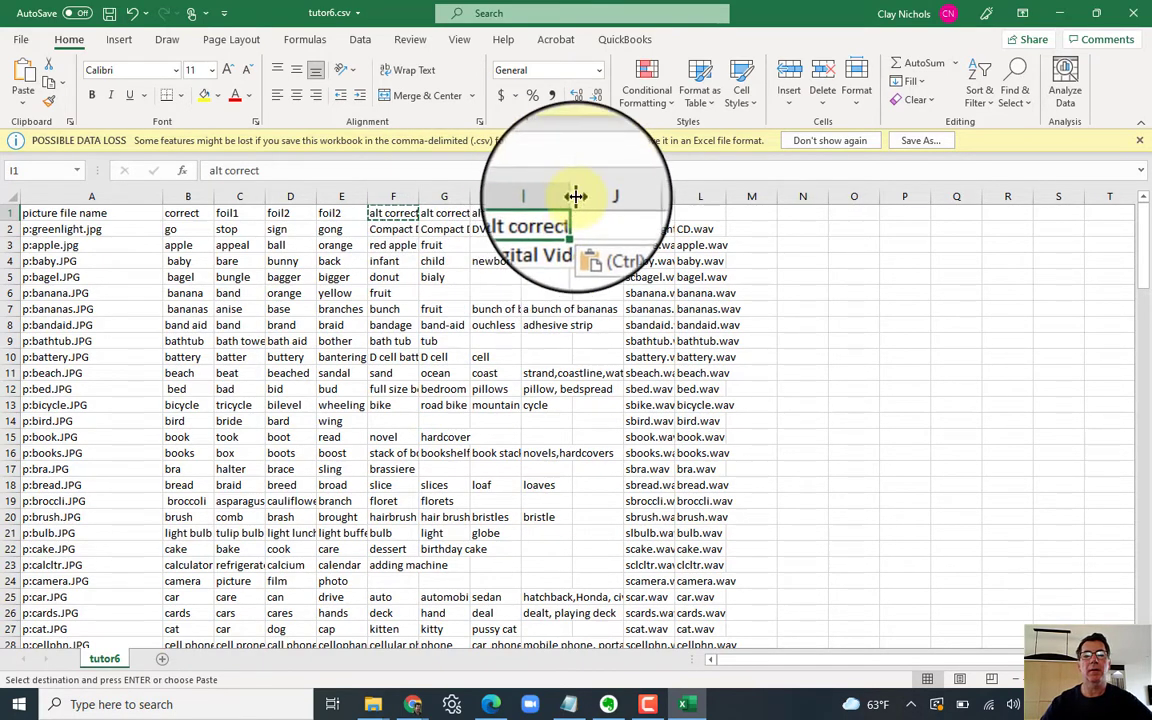
- Widen columns I and K so their alternate answers and sentence audio file names fit
left_click_drag(576, 196, 712, 192)
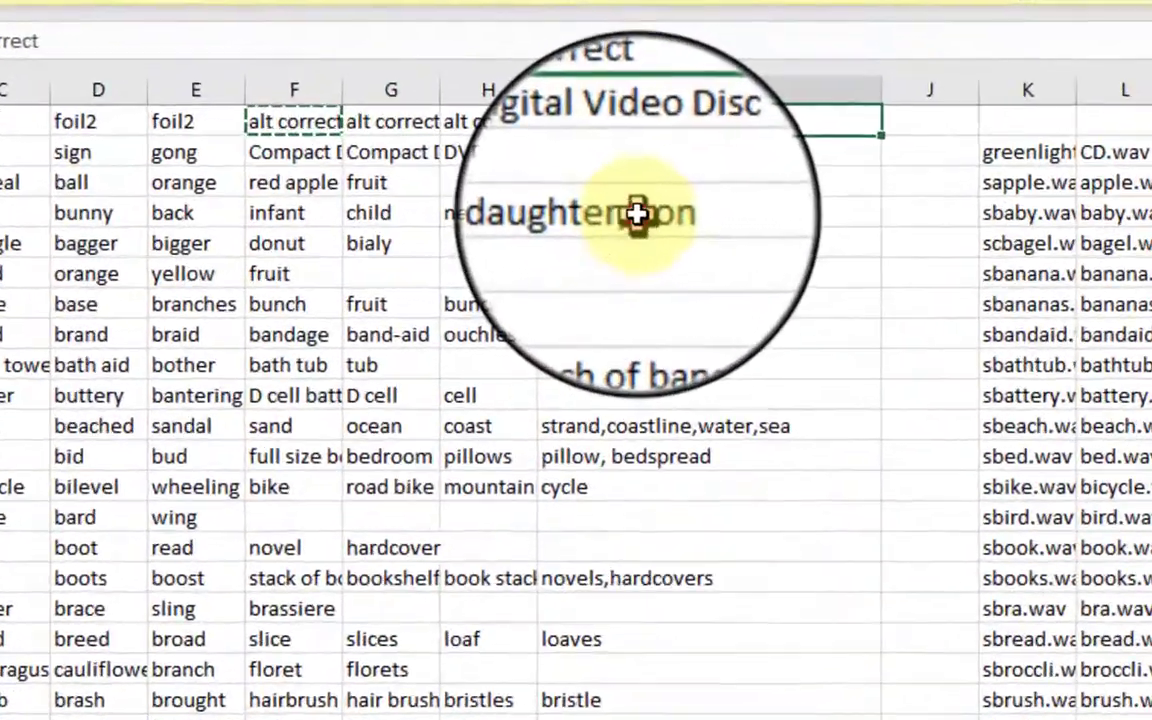
left_click(593, 255)
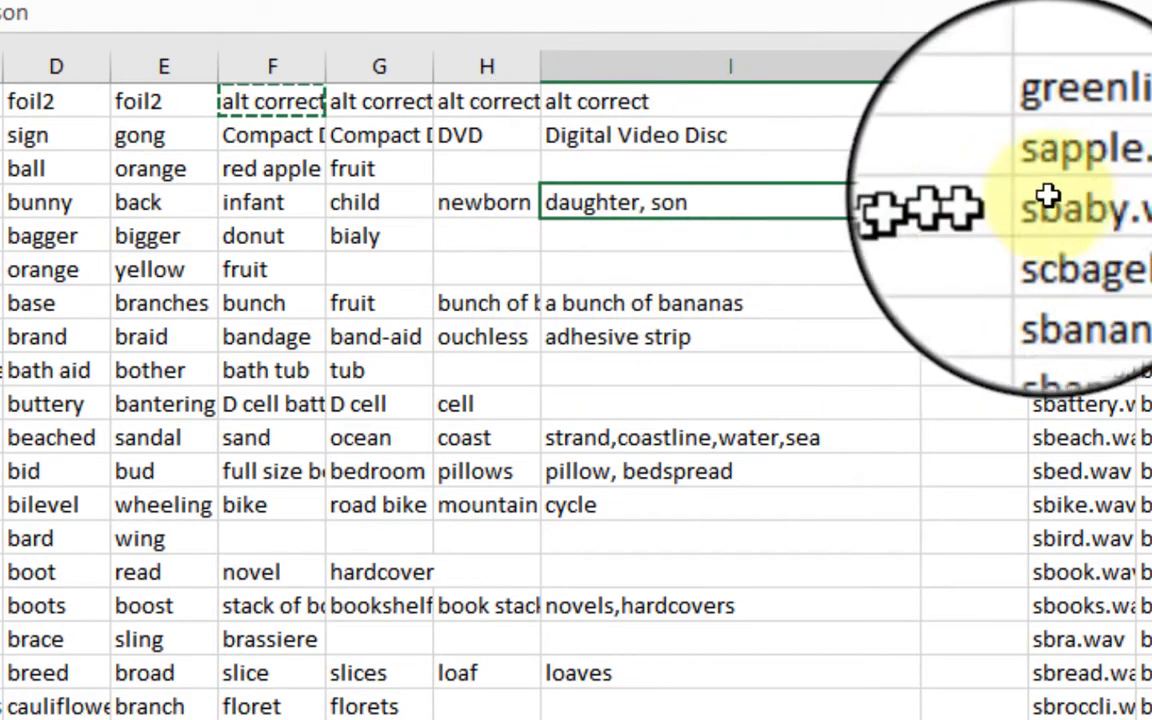
left_click(1080, 102)
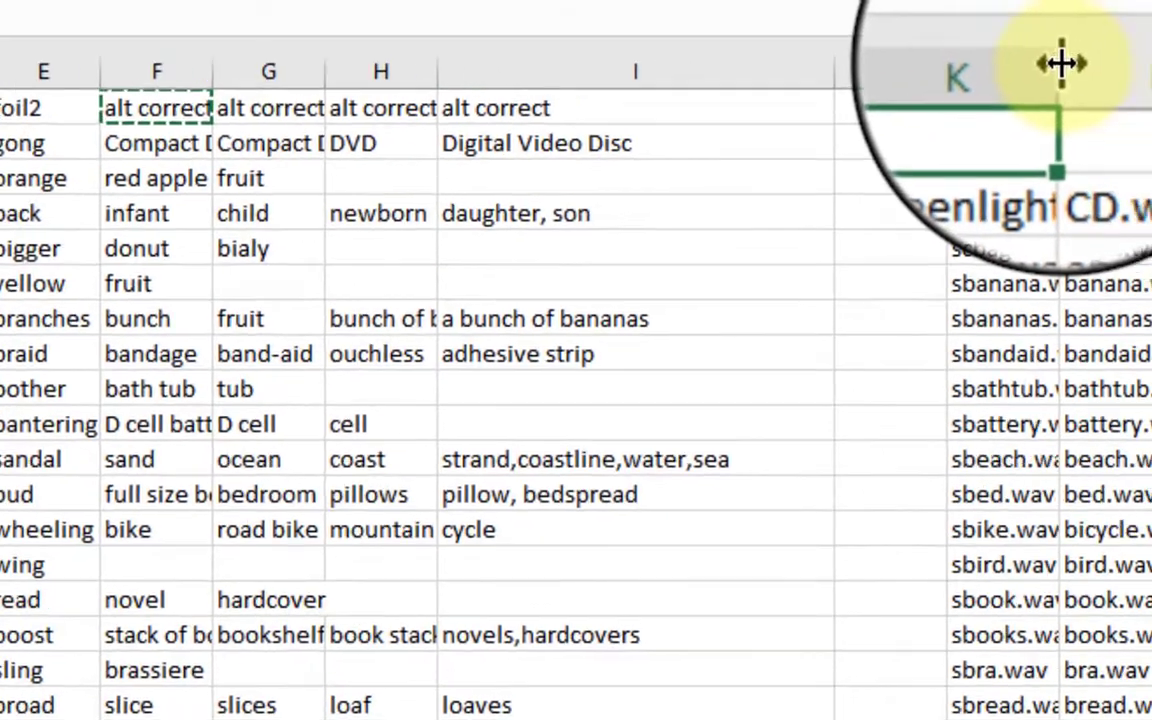
left_click_drag(1061, 63, 800, 90)
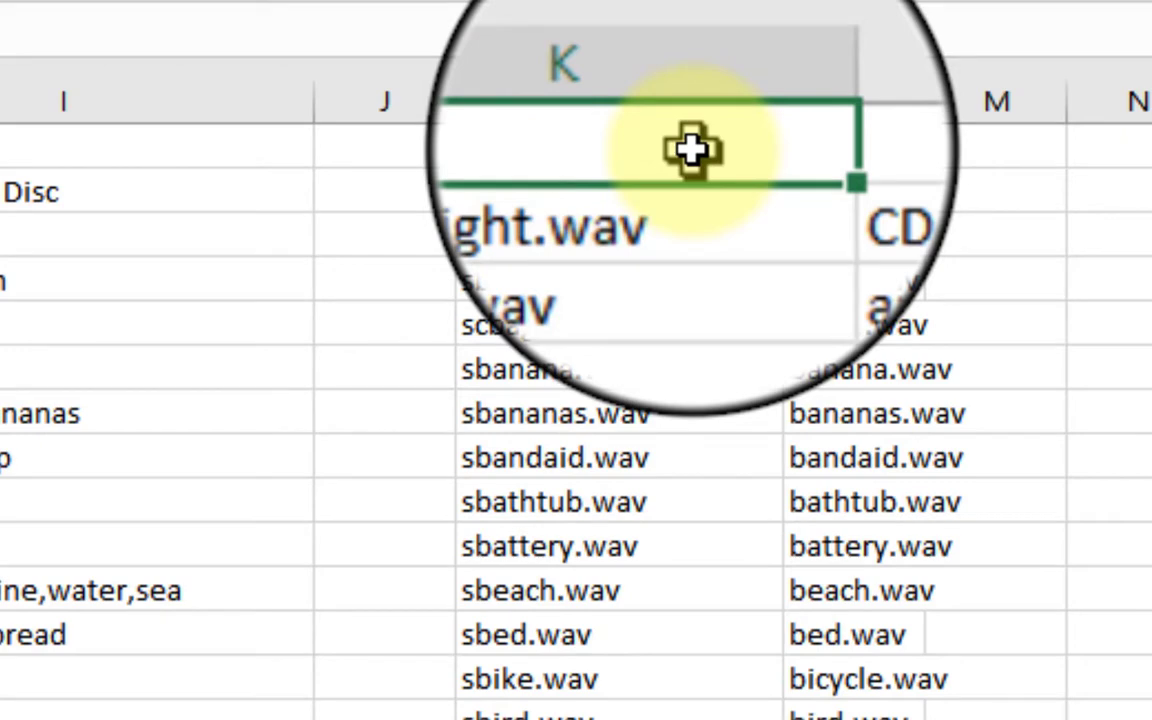
- Enter the heading "sentence cue audio" in K1 and "answer audio" in L1
double_click(692, 148)
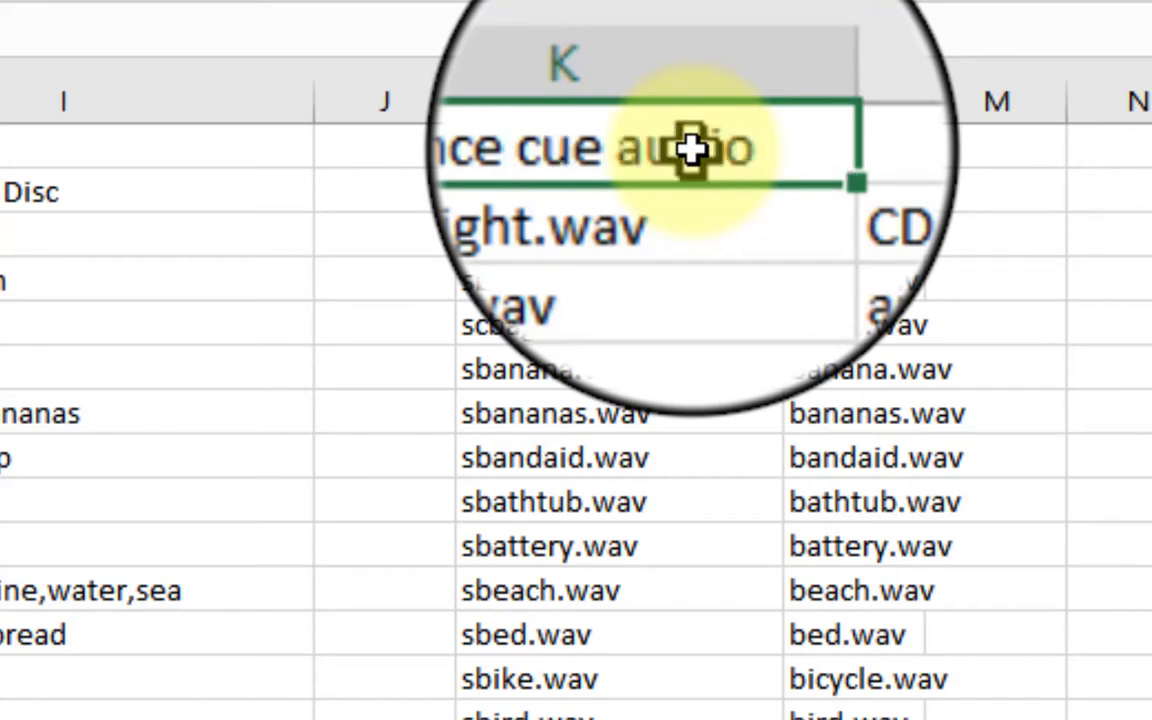
key("Tab")
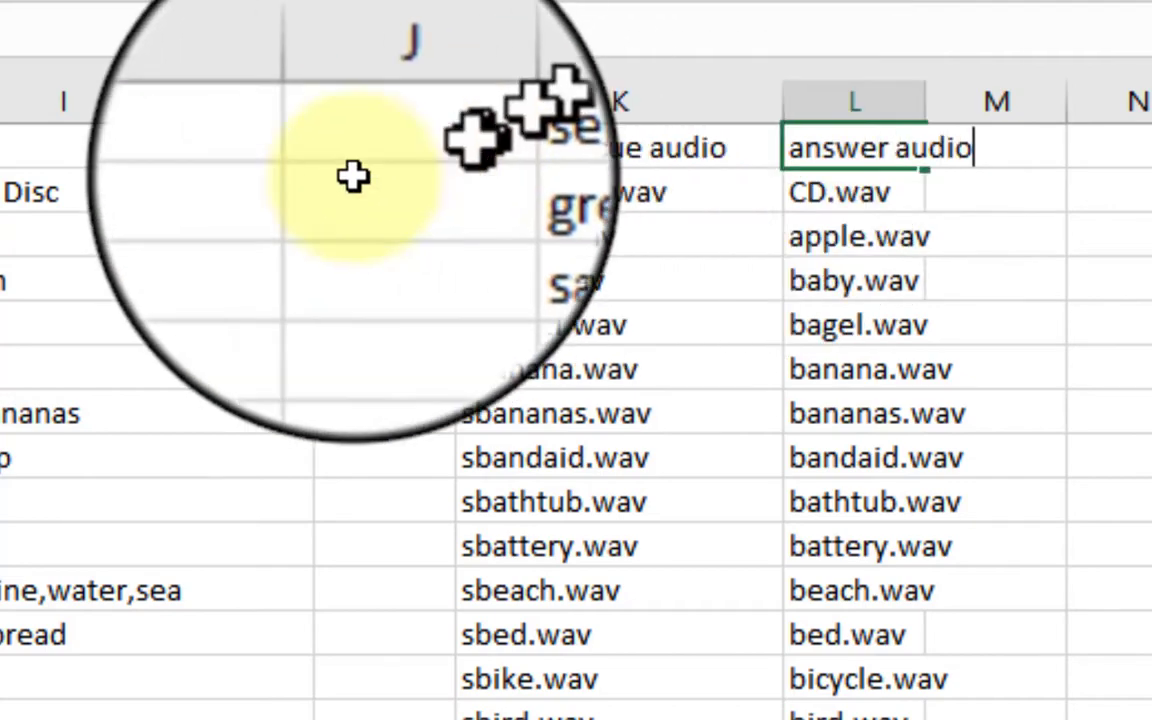
left_click(270, 193)
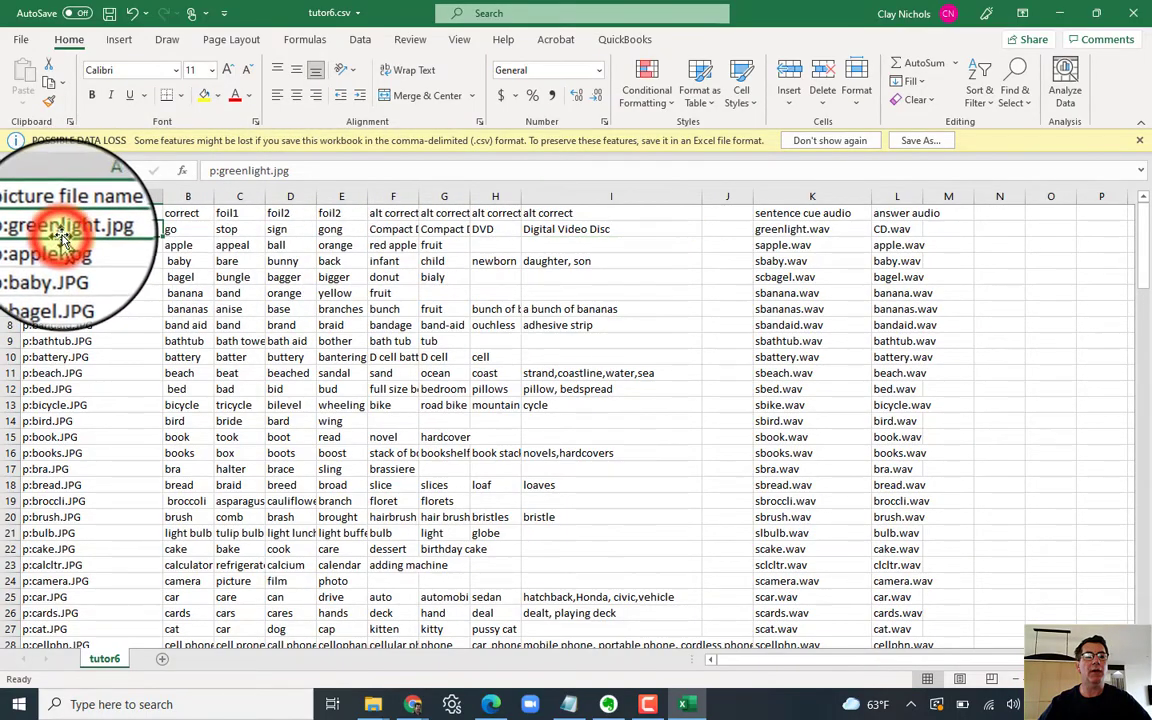
- Arrange the tutor6.csv workbook side by side with the File Explorer window of the data folder
left_click_drag(784, 21, 1150, 300)
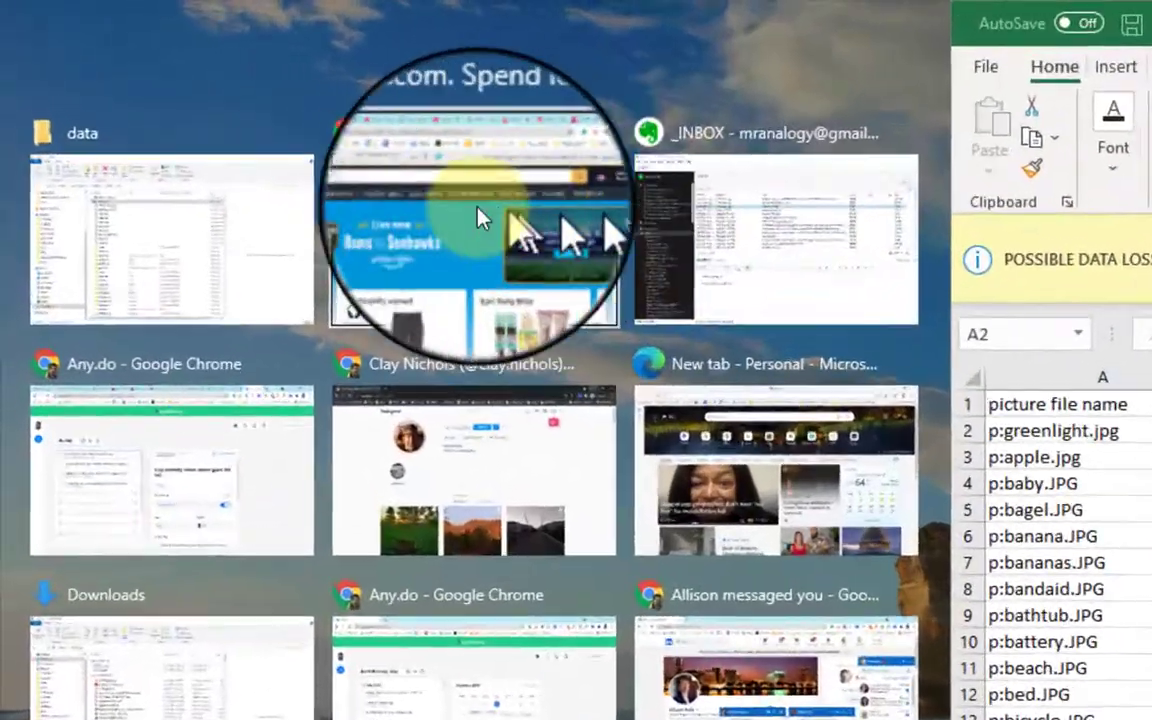
left_click(256, 233)
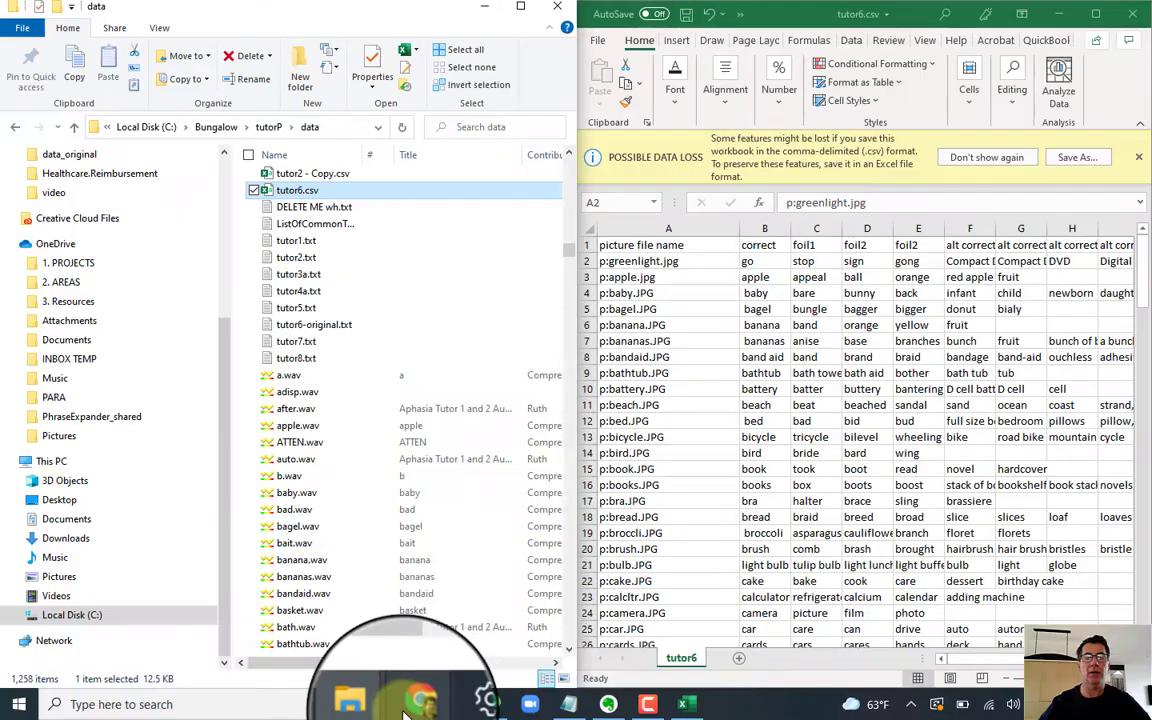
mouse_move(410, 705)
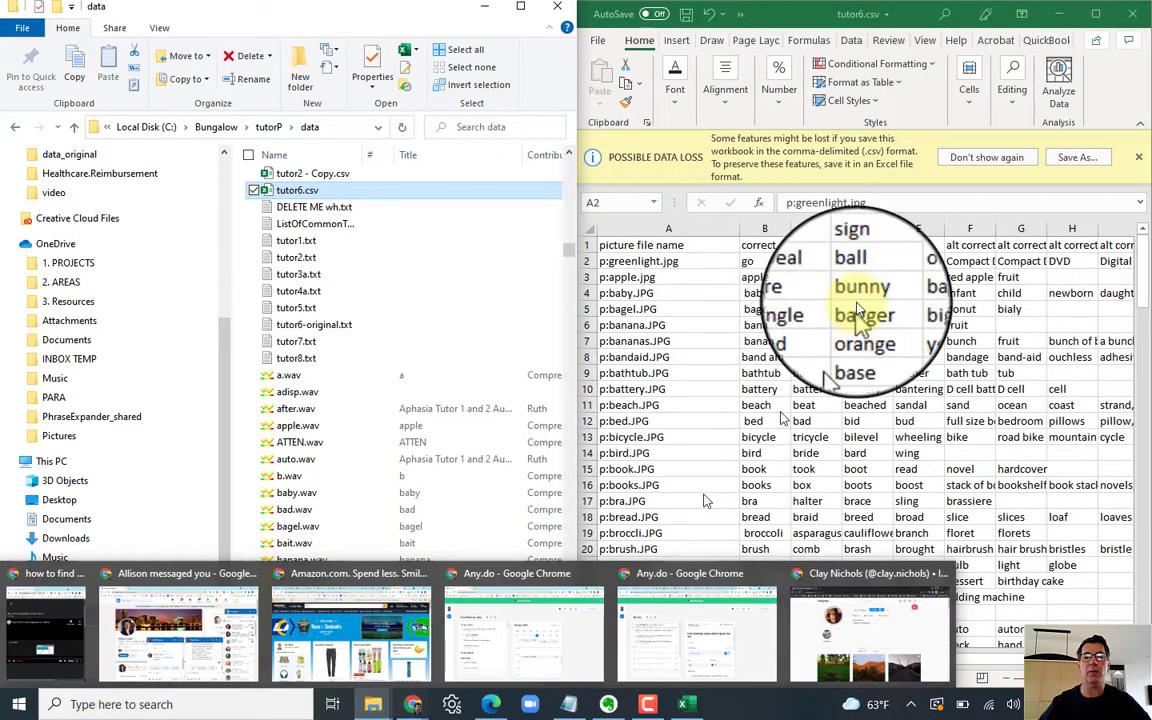
- Replace the correct answer in B3 of the apple.jpg row with "bike"
double_click(641, 280)
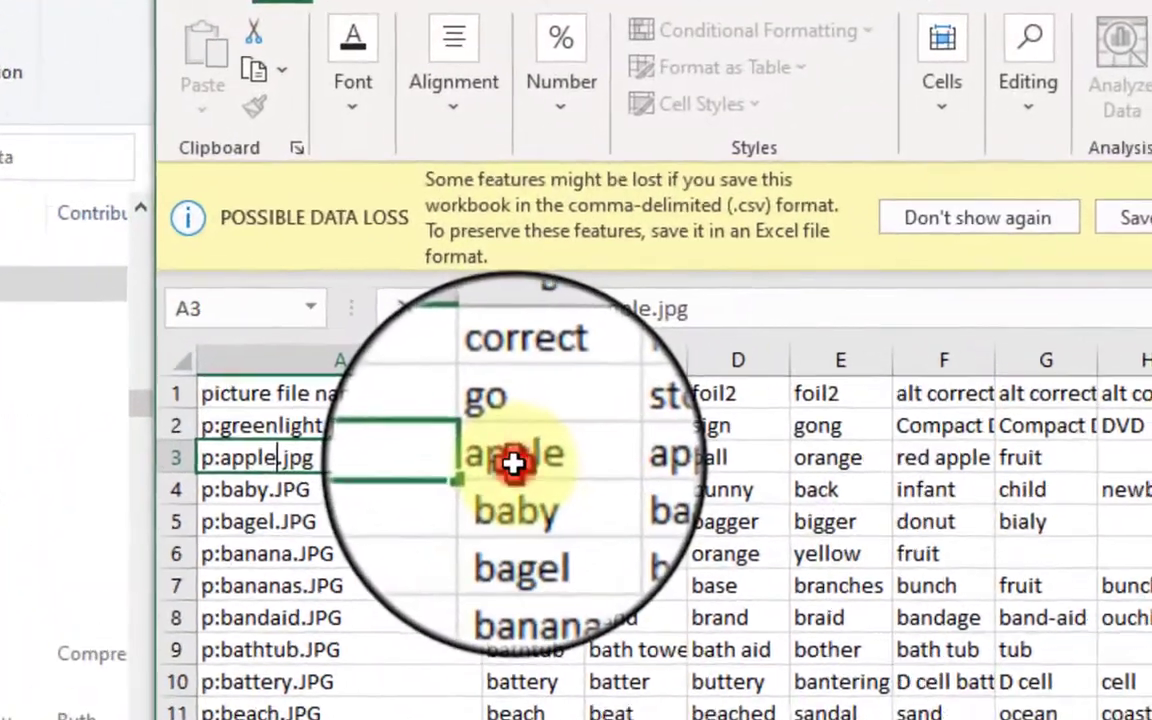
left_click(707, 313)
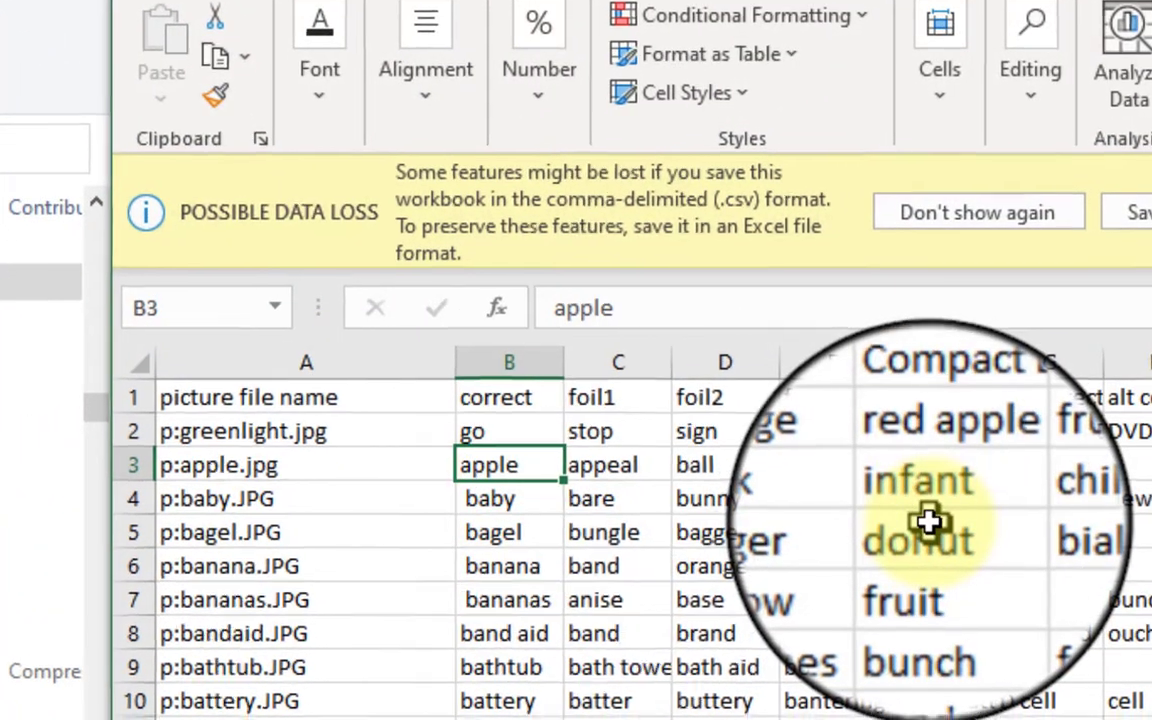
type("bike")
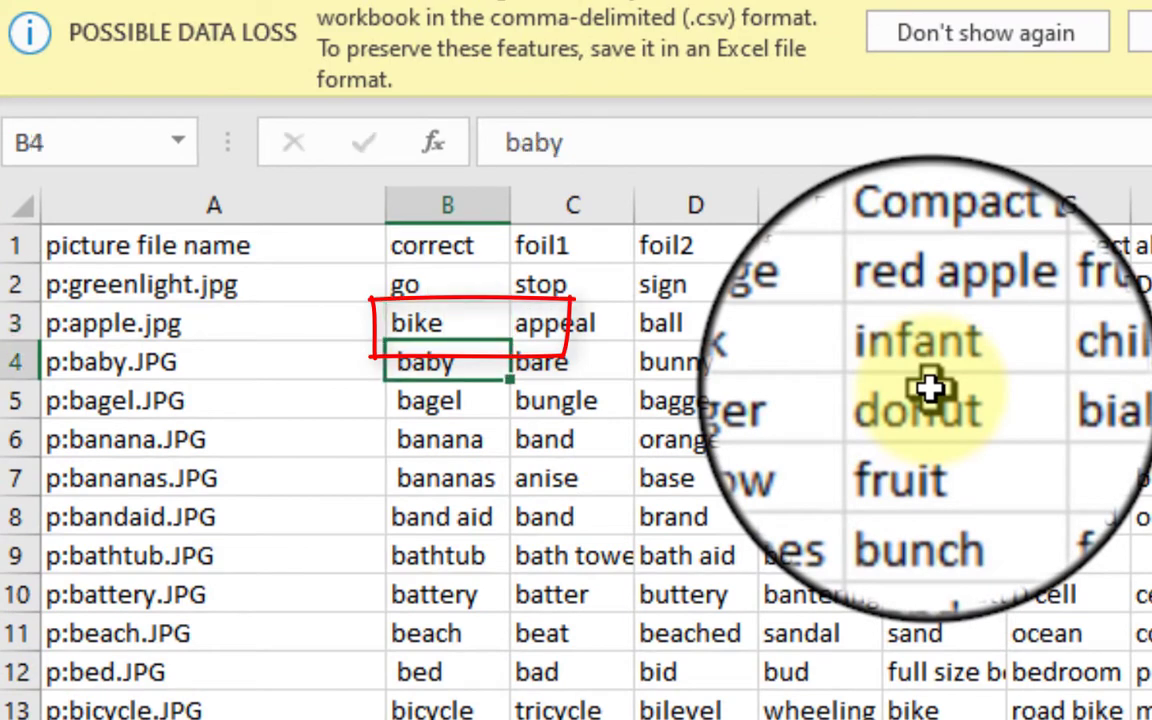
- Make the whole apple.jpg row, row 3, bold
key("Right")
key("Up")
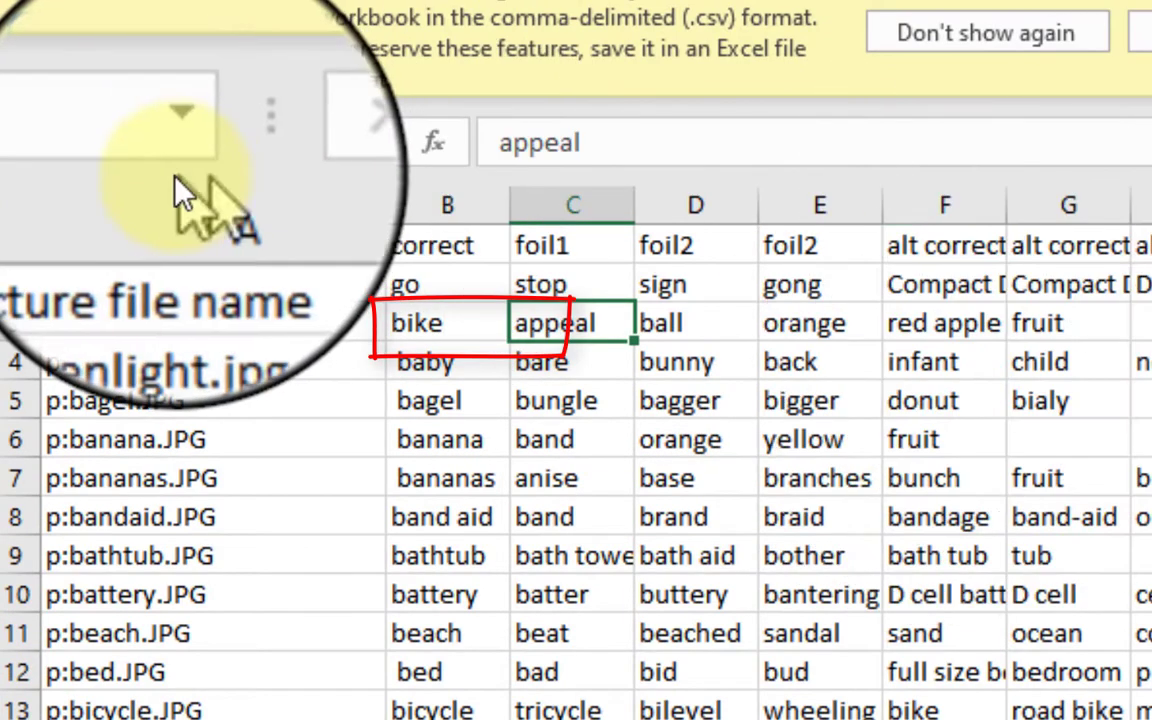
left_click(10, 322)
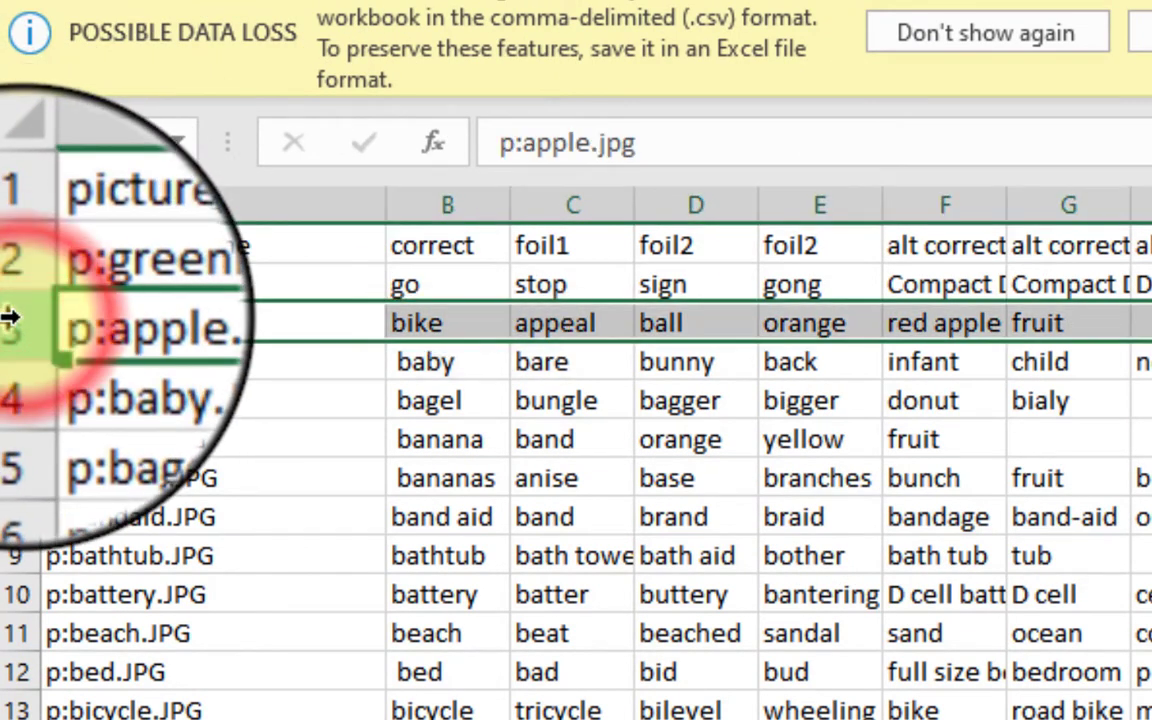
left_click(530, 368)
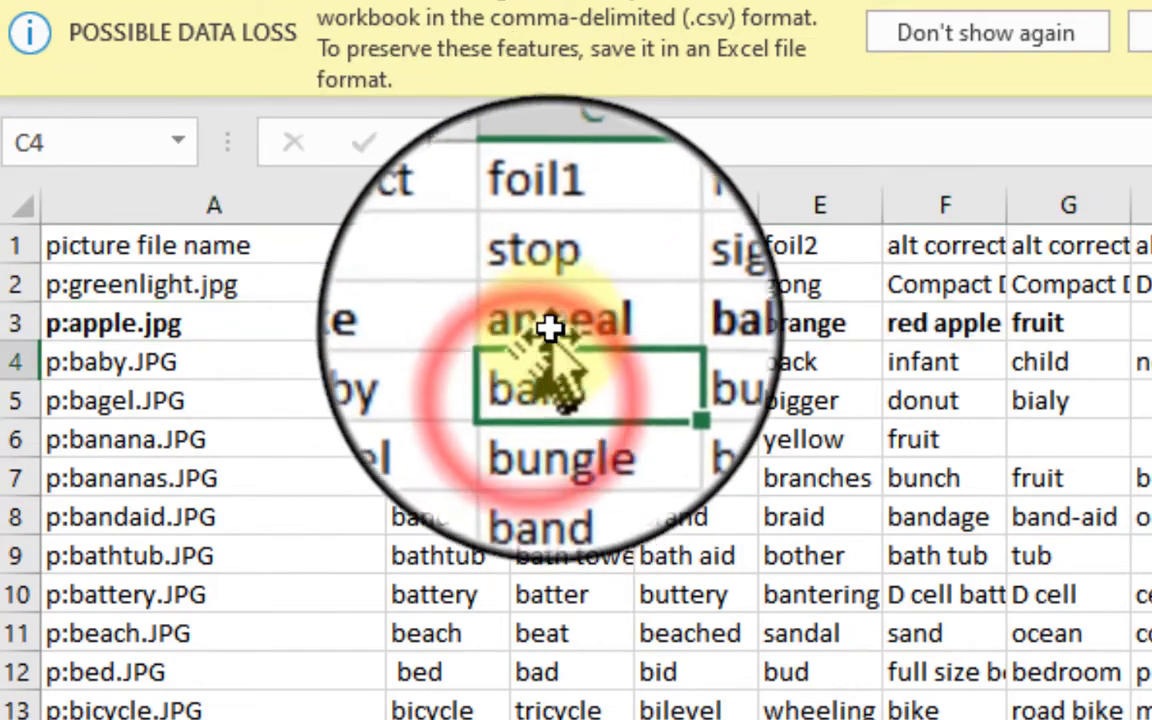
- Enter the foils "bite", "wheel" and "bye" in C3 to E3 and the alternate answers "bicycle" and "mountain bike" in F3 and G3
left_click(551, 326)
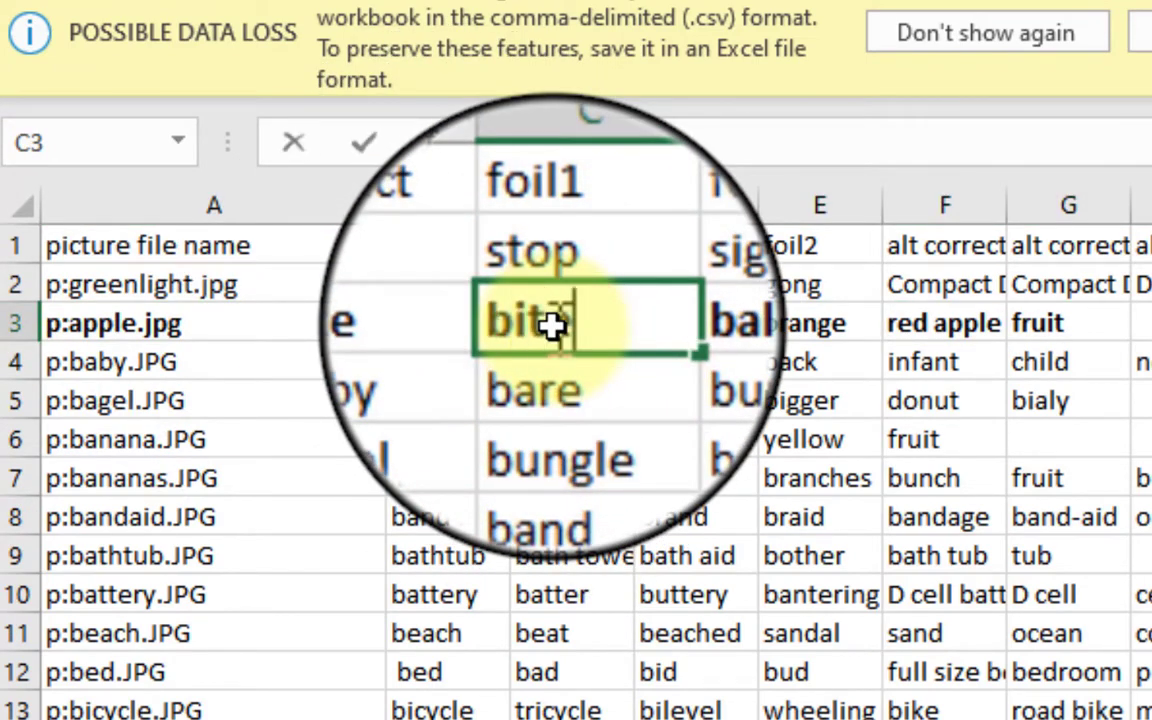
key("Return")
left_click(551, 326)
key("Tab")
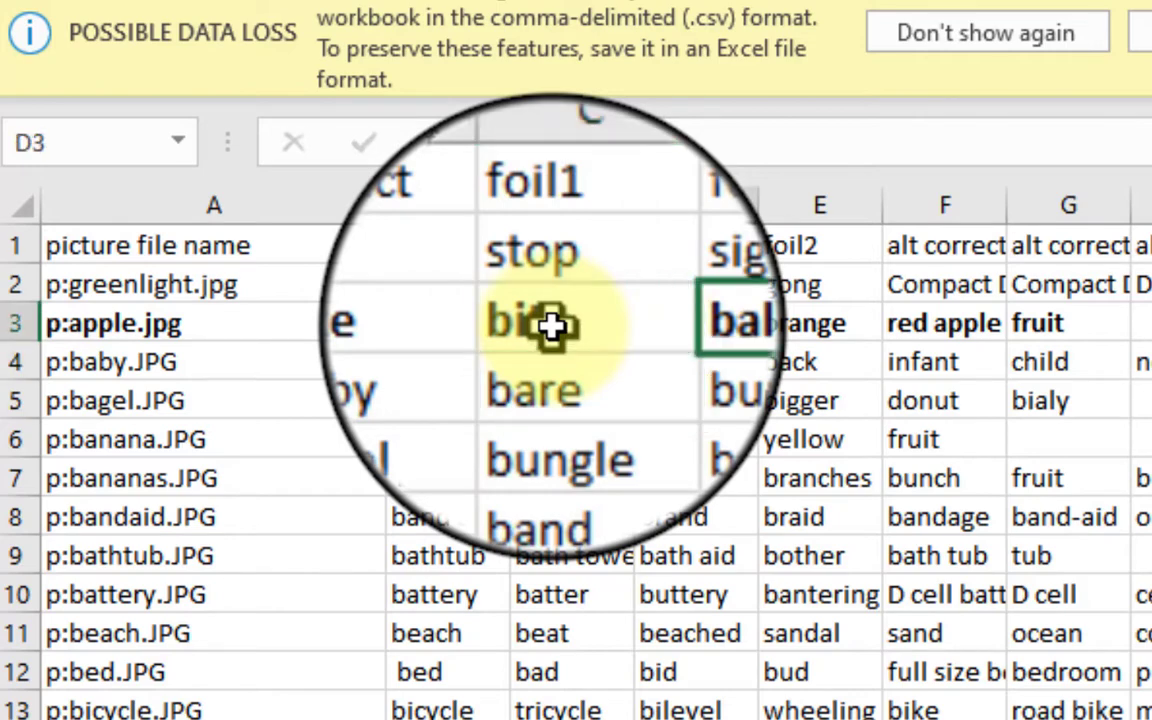
type("wh")
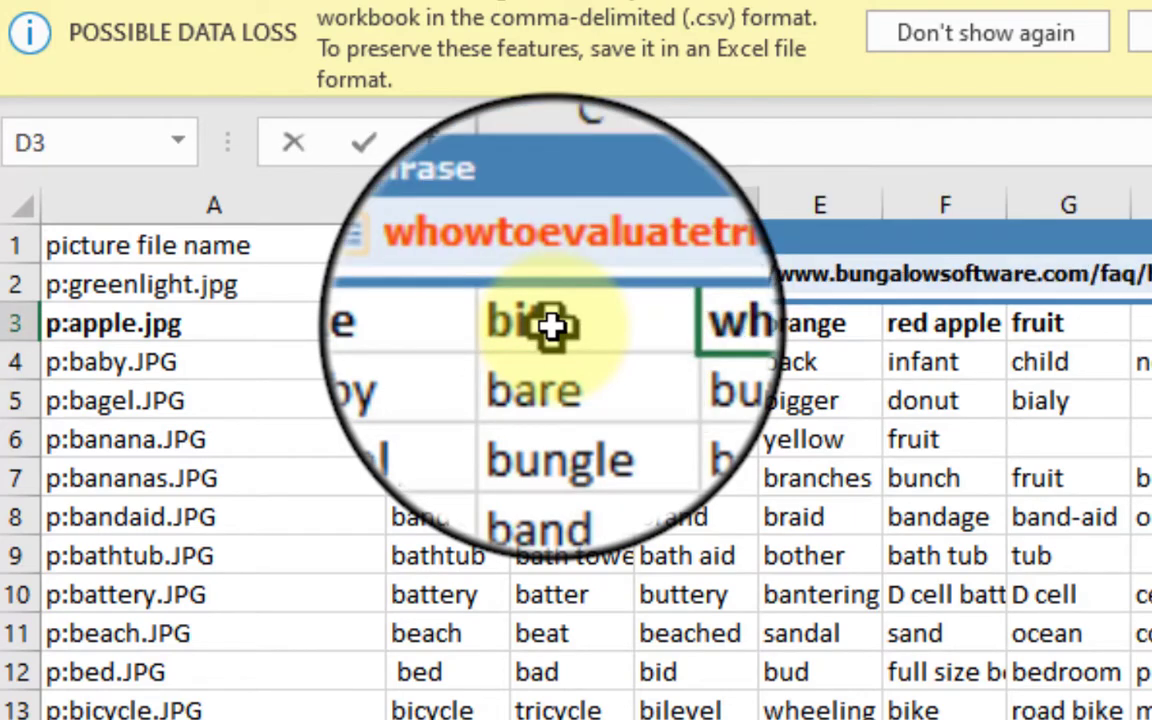
key("Return")
key("Tab")
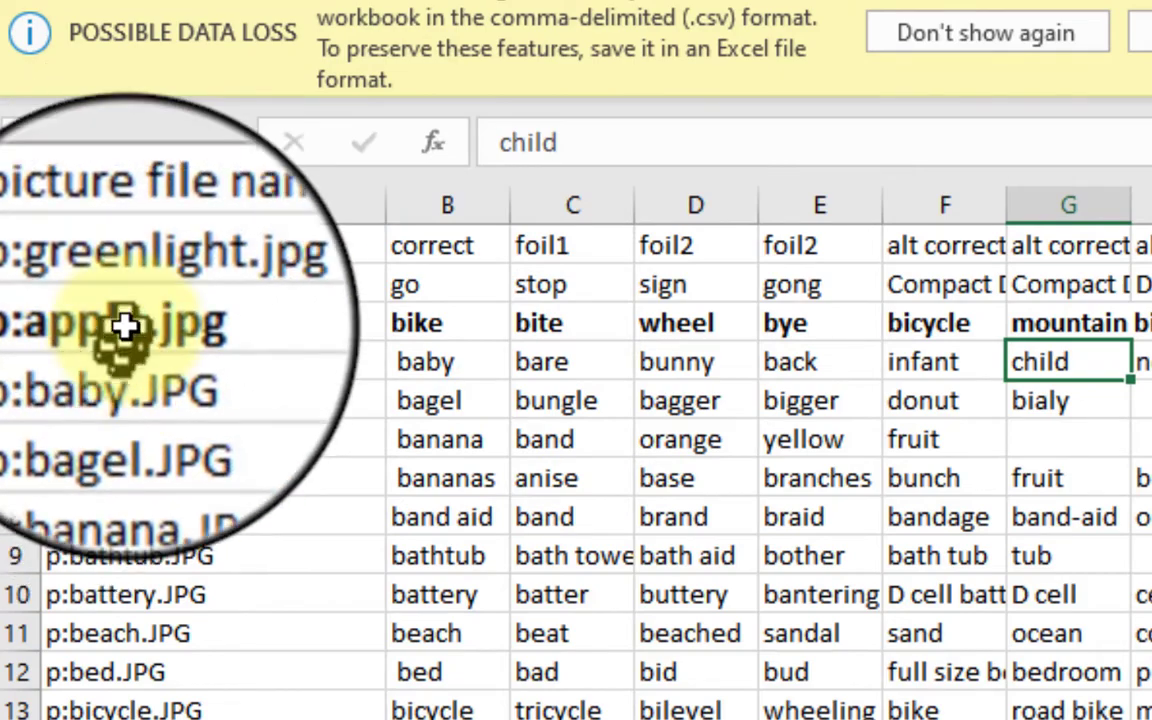
- Switch to the incognito Chrome window and go to images.google.com
double_click(125, 325)
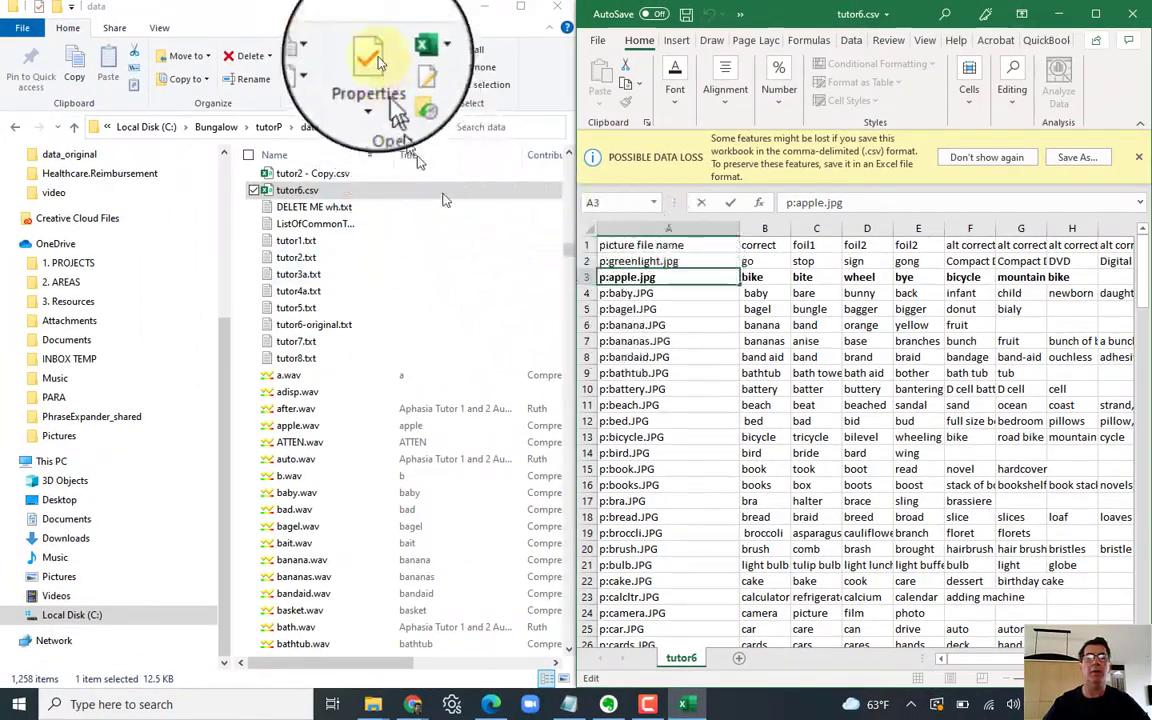
left_click(360, 18)
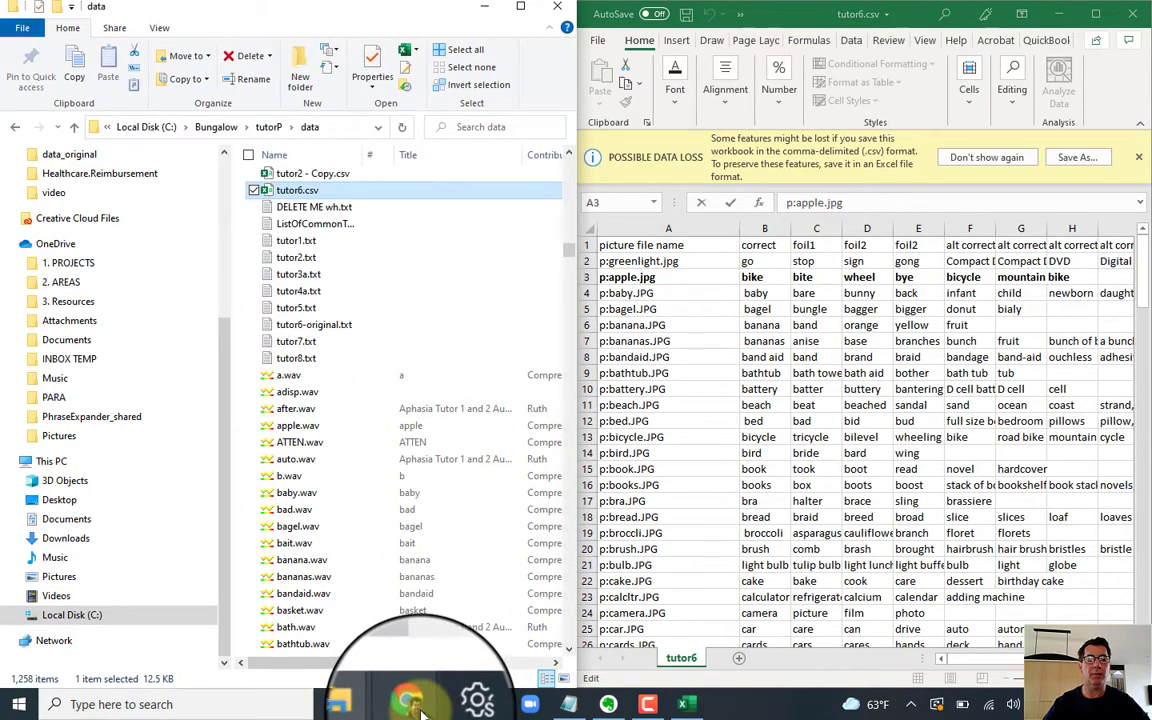
mouse_move(420, 706)
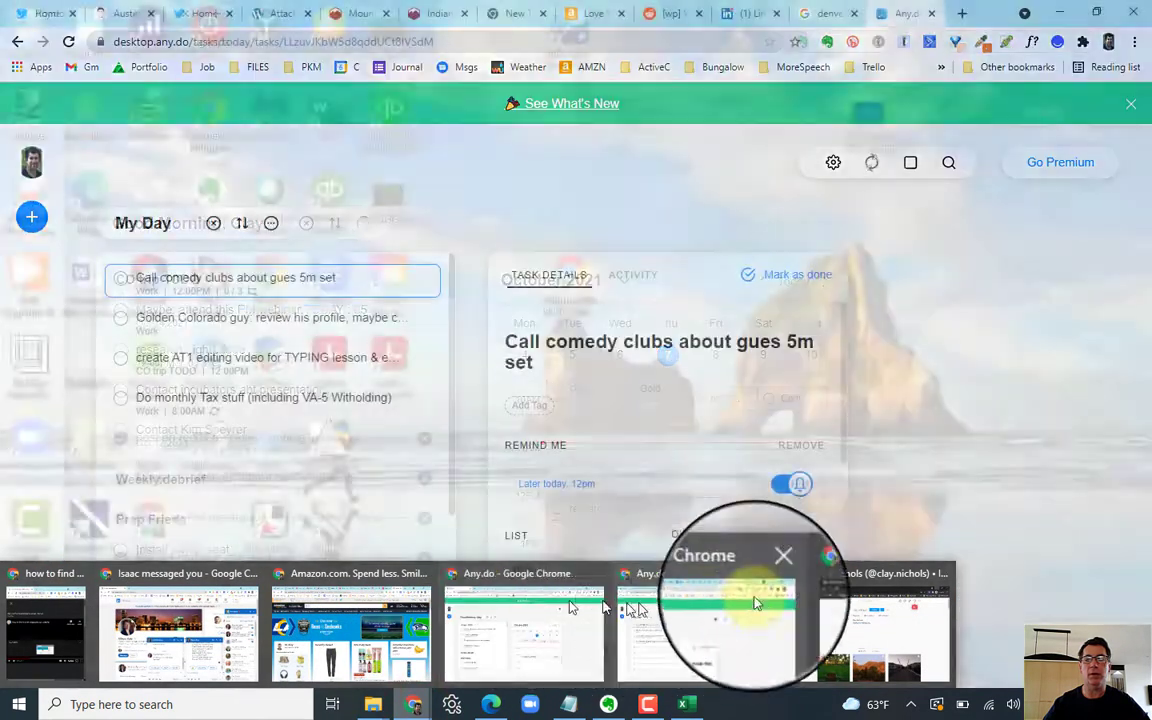
left_click(864, 604)
left_click(423, 41)
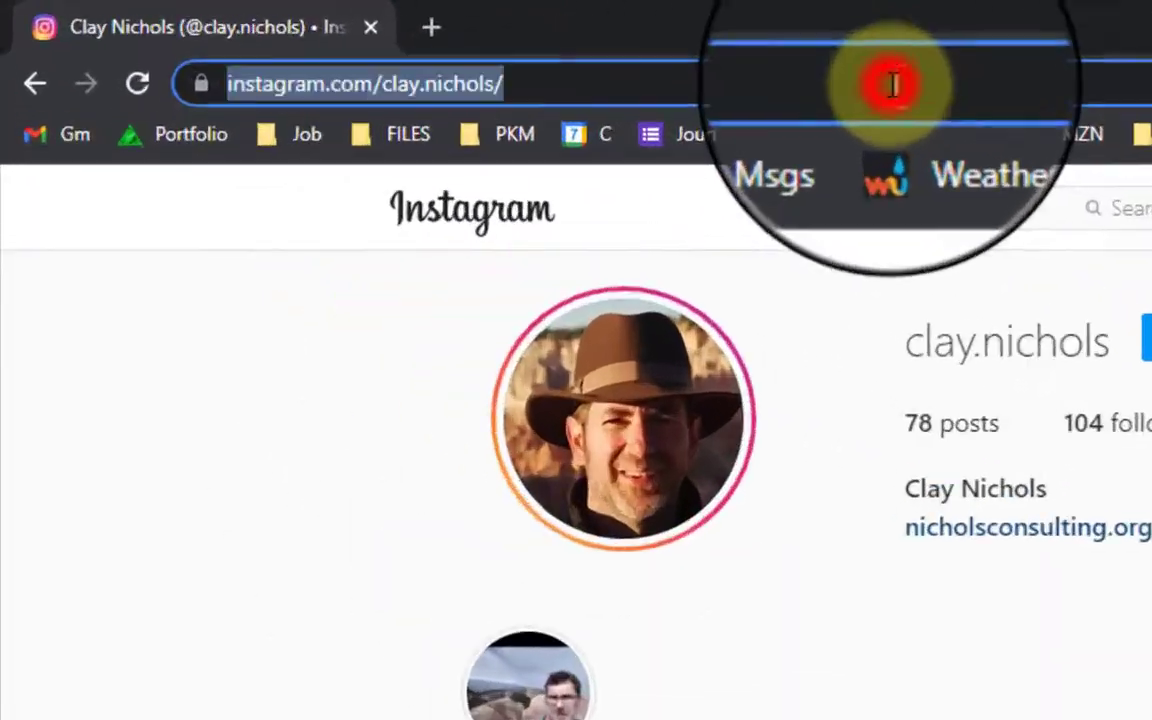
type("images")
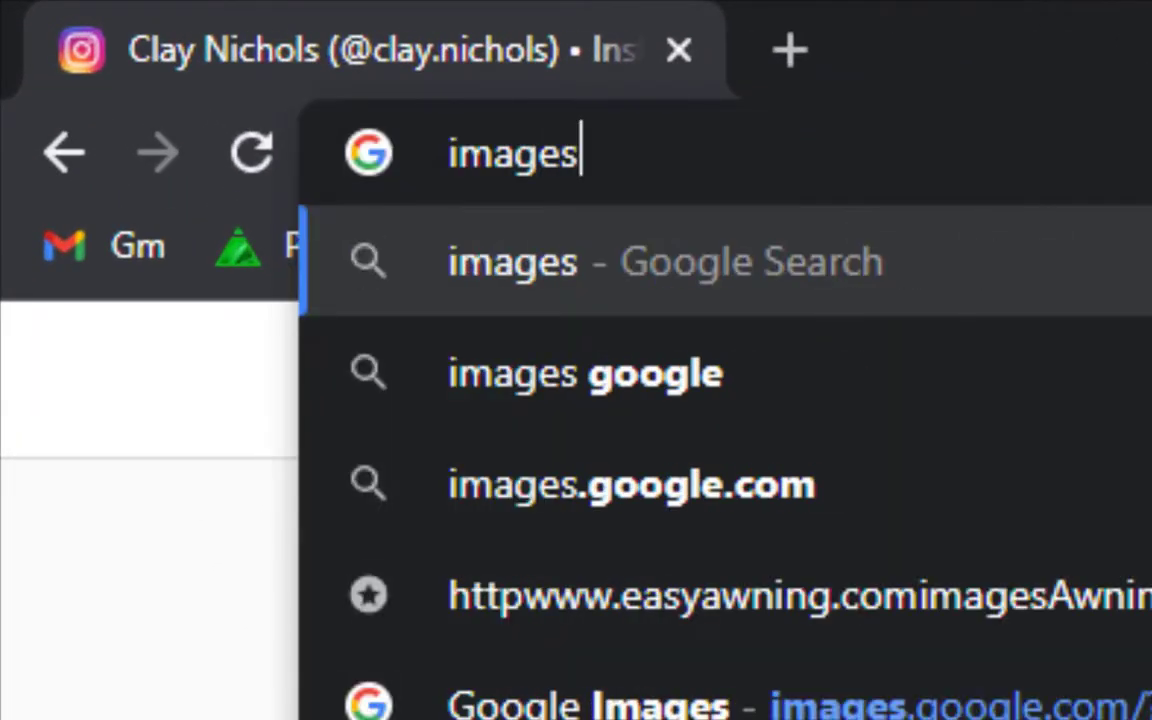
type(".google")
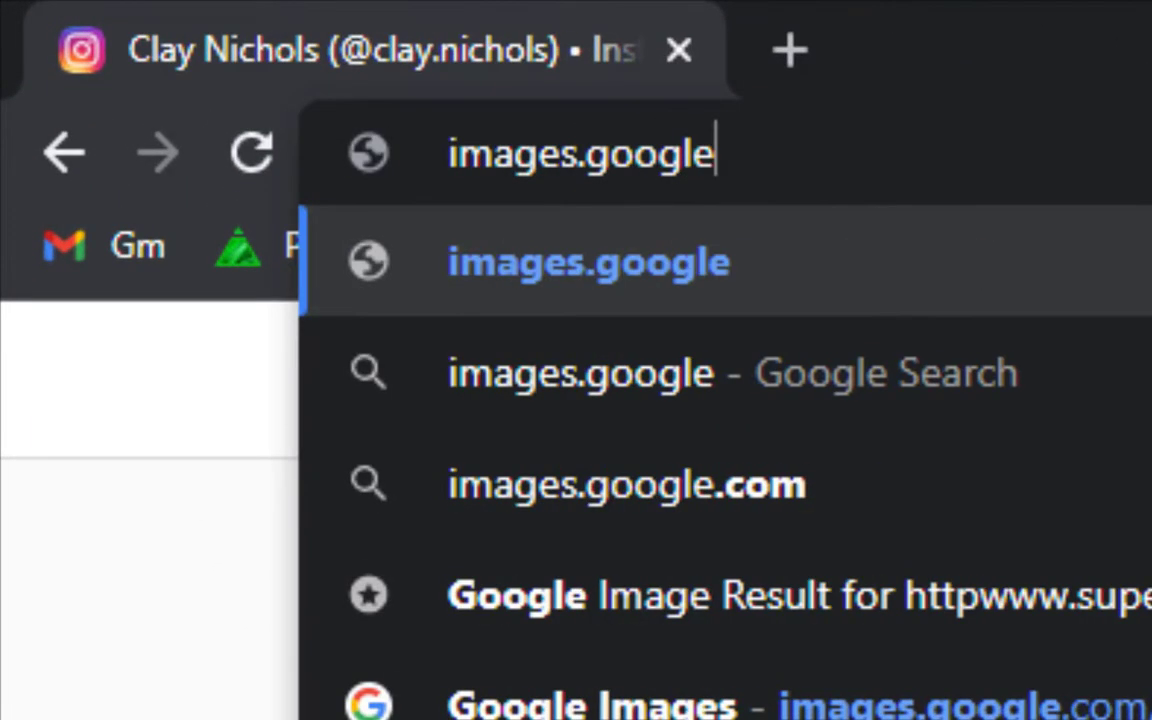
type(".c")
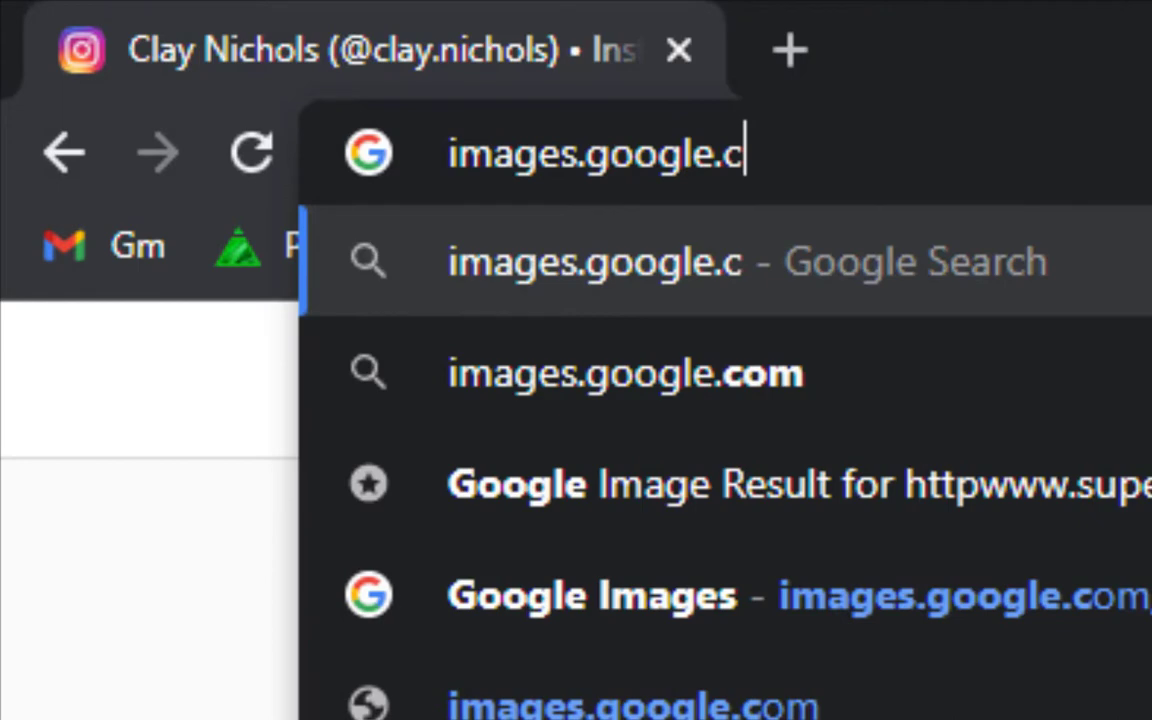
type("om")
key("Return")
- Search Google Images for "bike" and open the preview of the white Sparrow commuter bike
left_click(416, 312)
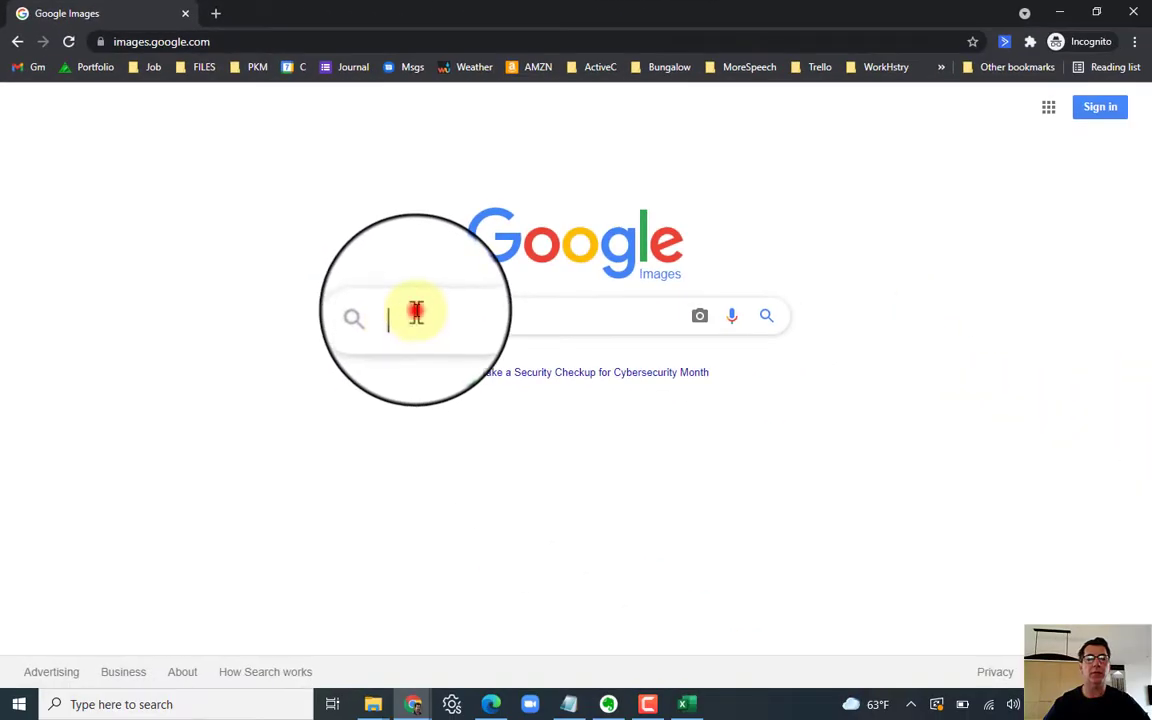
type("bik")
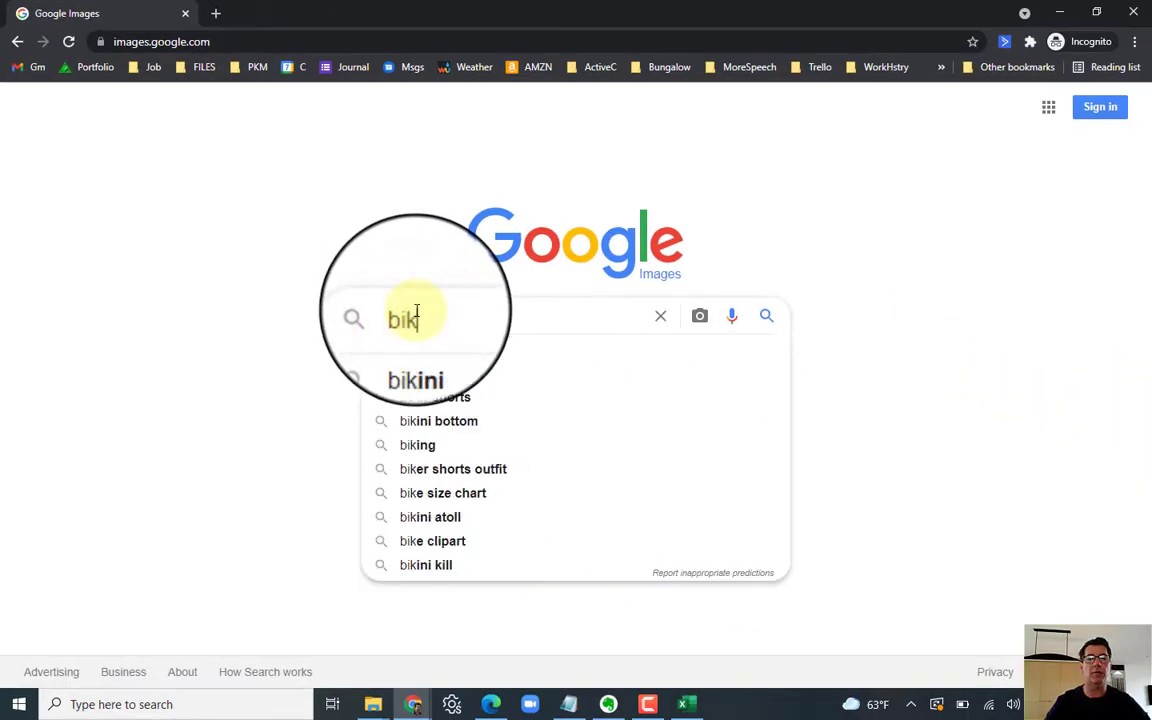
type("e")
key("Return")
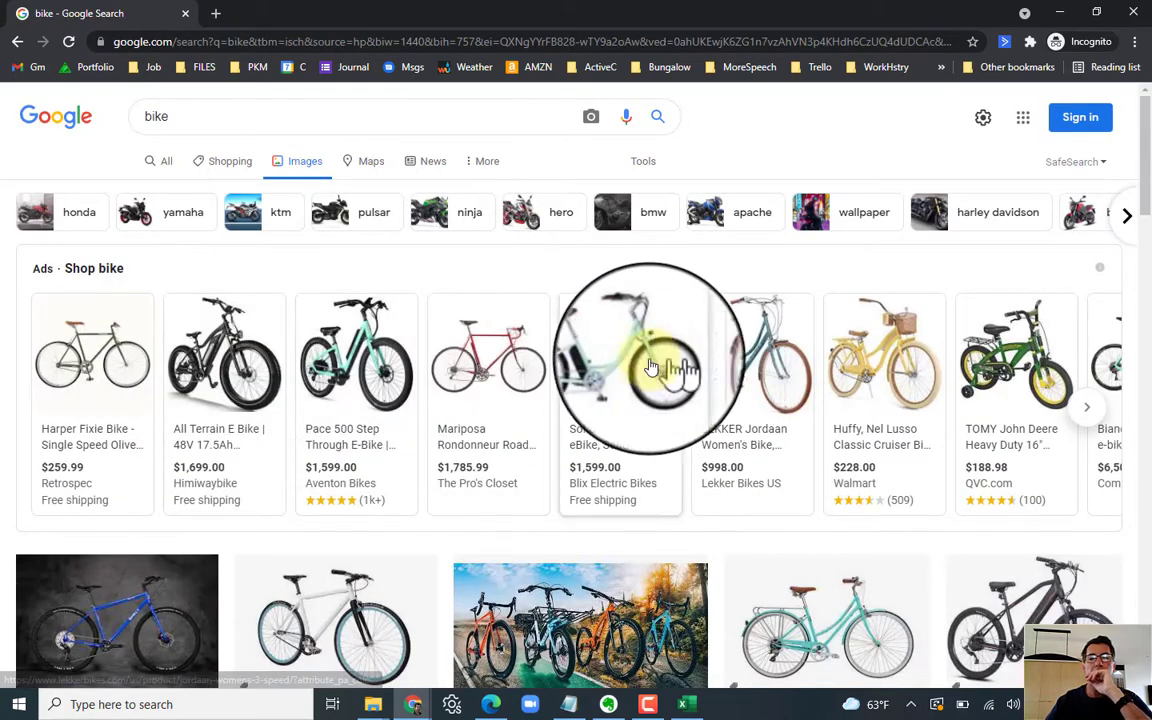
scroll(600, 370, "down", 2)
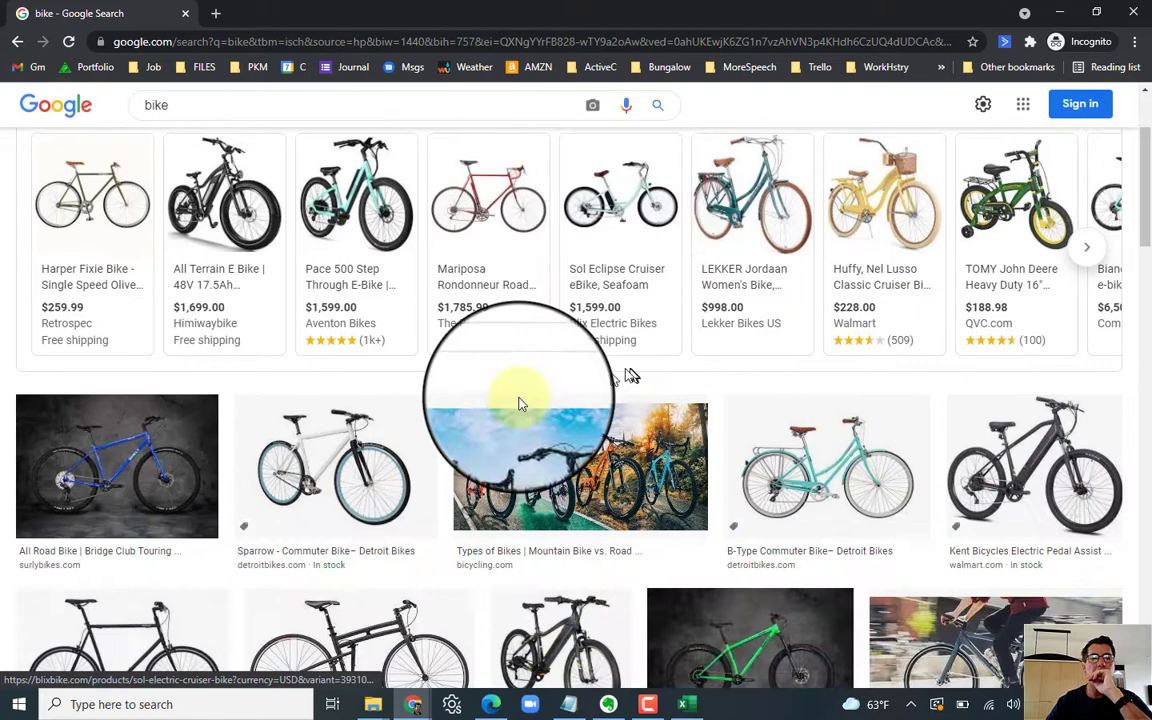
left_click(320, 470)
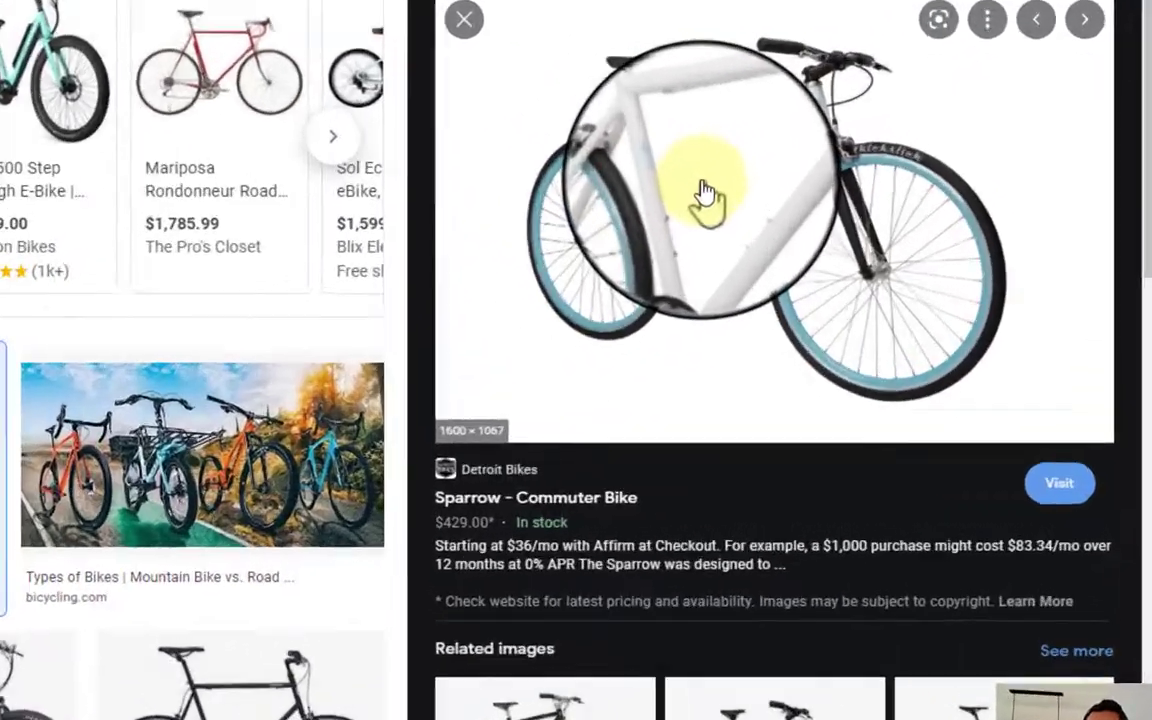
- Save the previewed Sparrow commuter bike image as bike.jpg in the Downloads folder
right_click(705, 190)
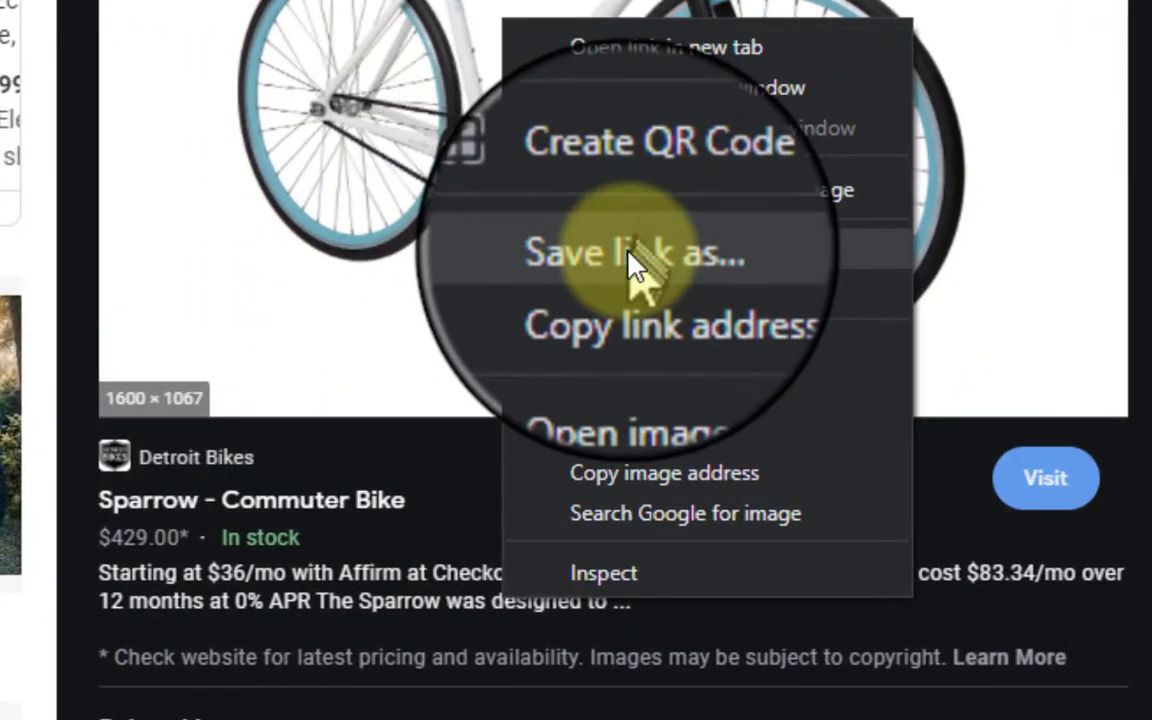
left_click(643, 400)
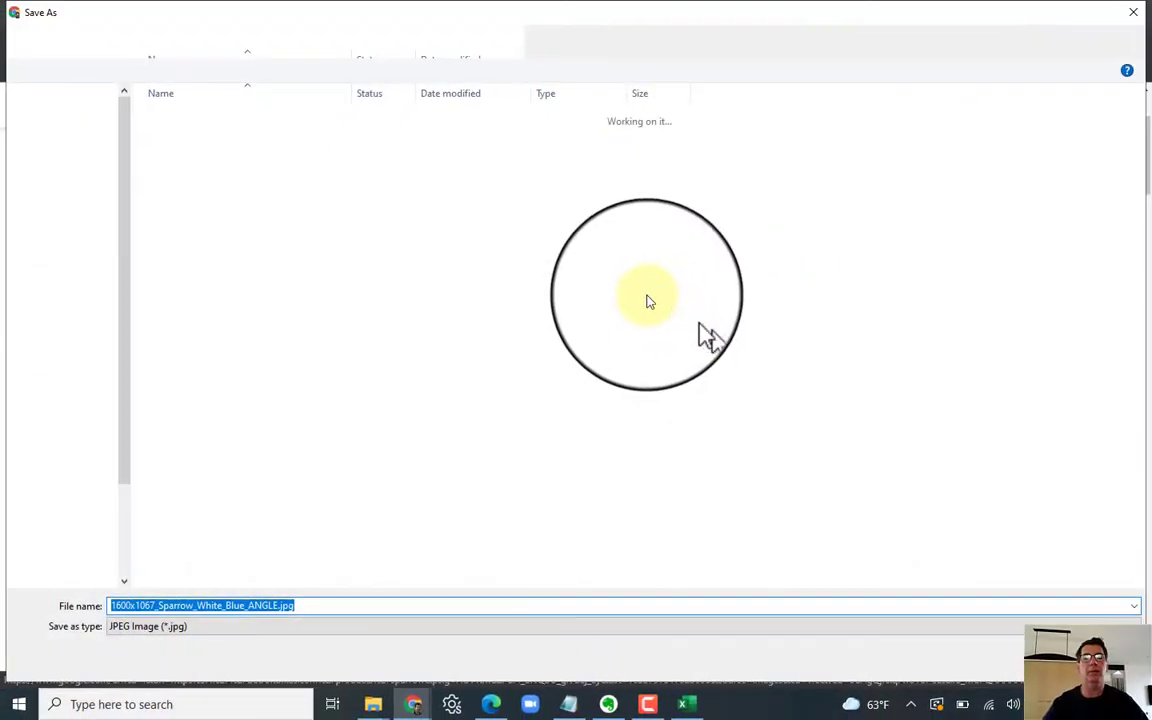
key("shift+Left")
key("shift+Left")
key("shift+Left")
key("shift+Left")
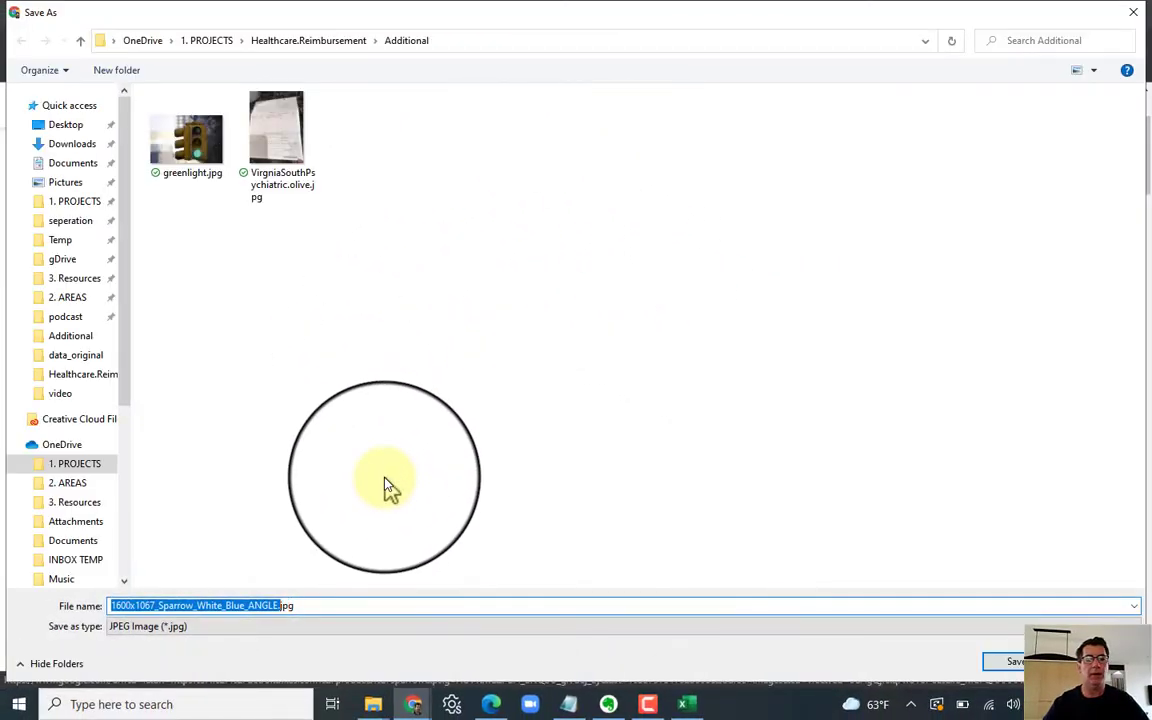
type("bike")
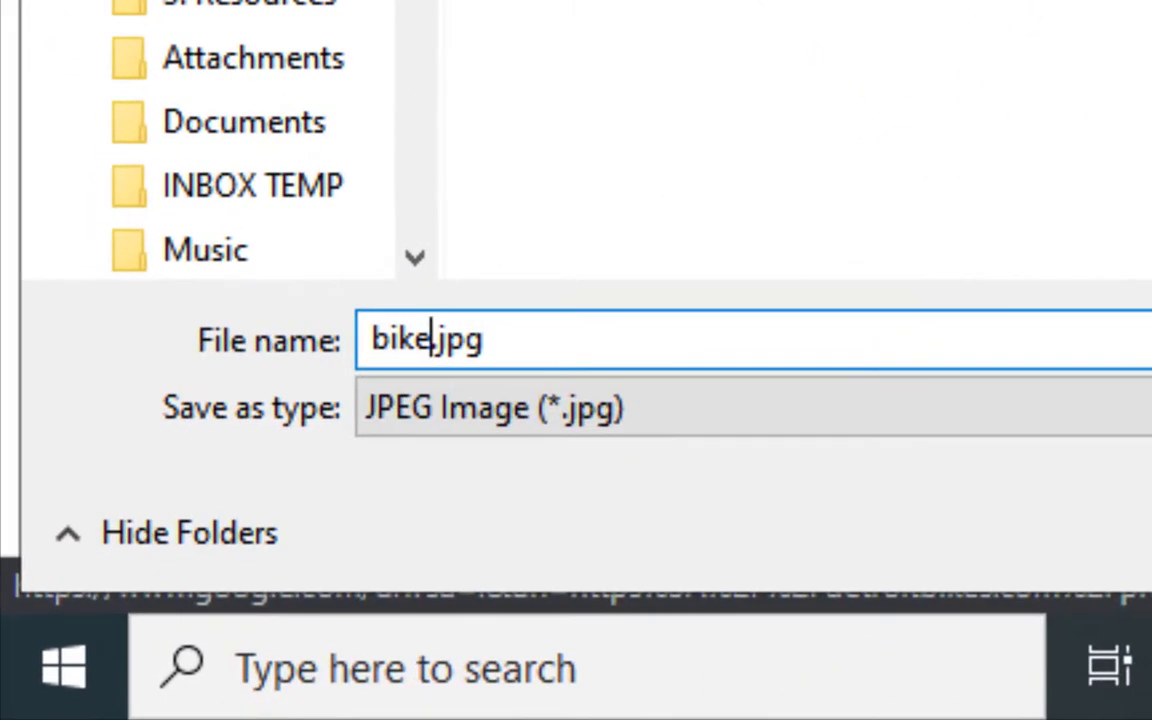
left_click(72, 144)
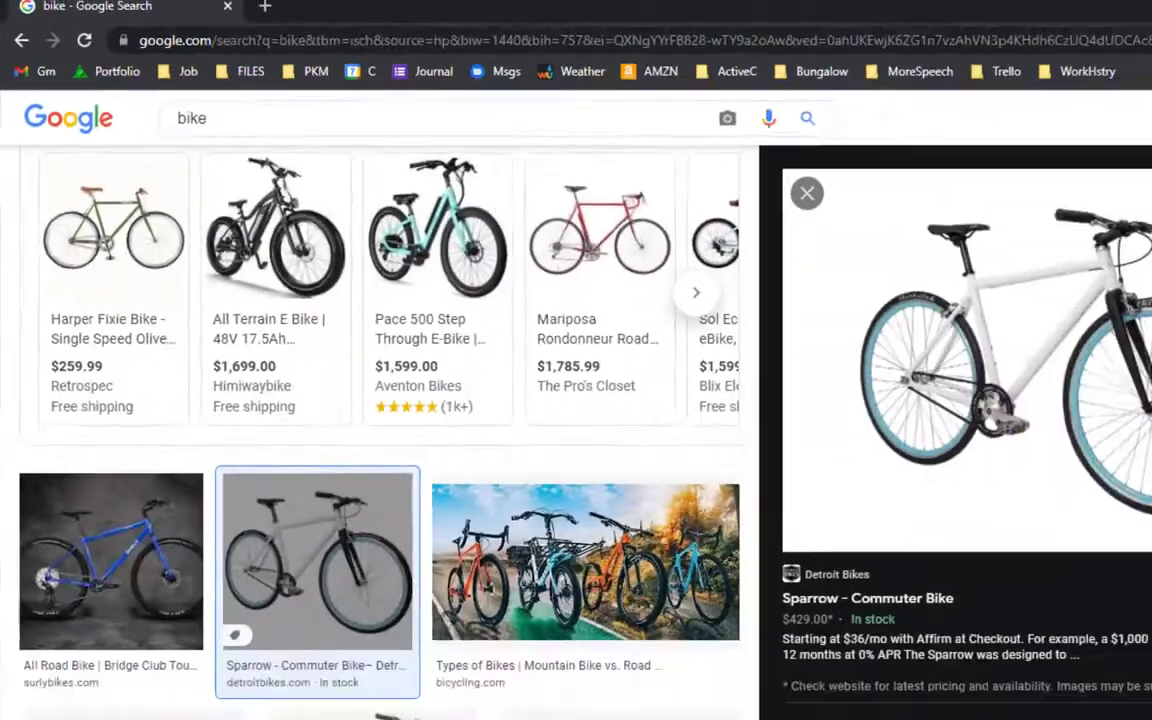
- Switch to the Downloads window in File Explorer and copy bike.jpg
mouse_move(373, 700)
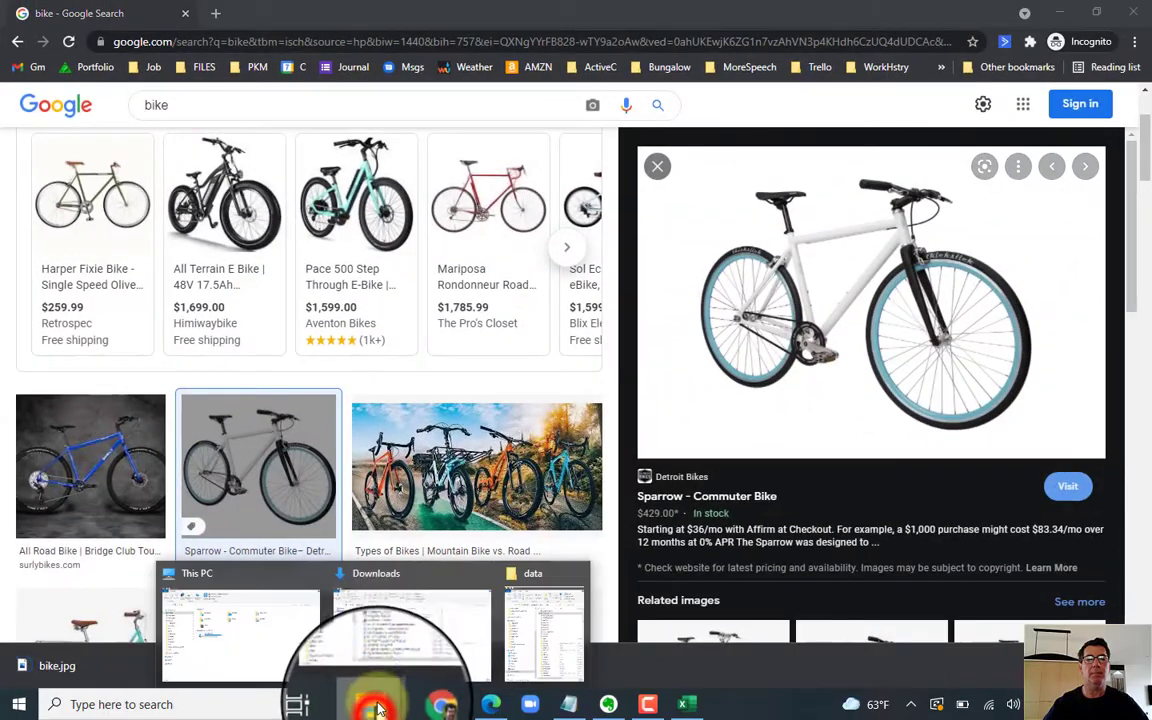
left_click(440, 625)
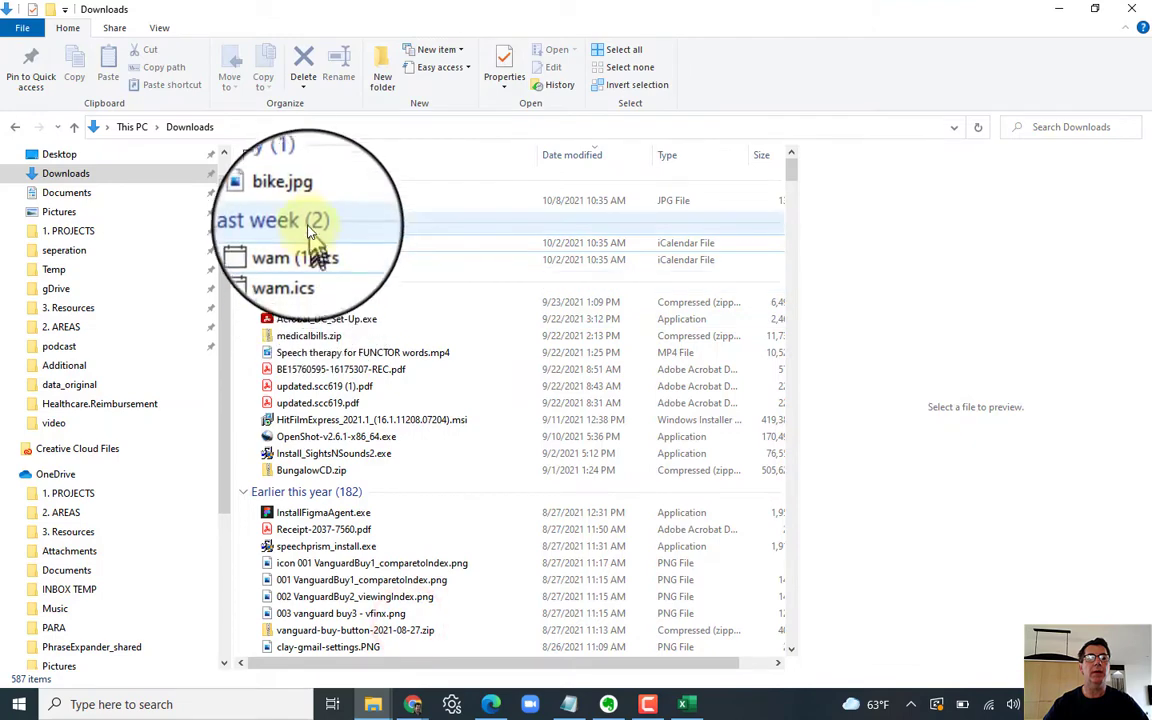
left_click(305, 200)
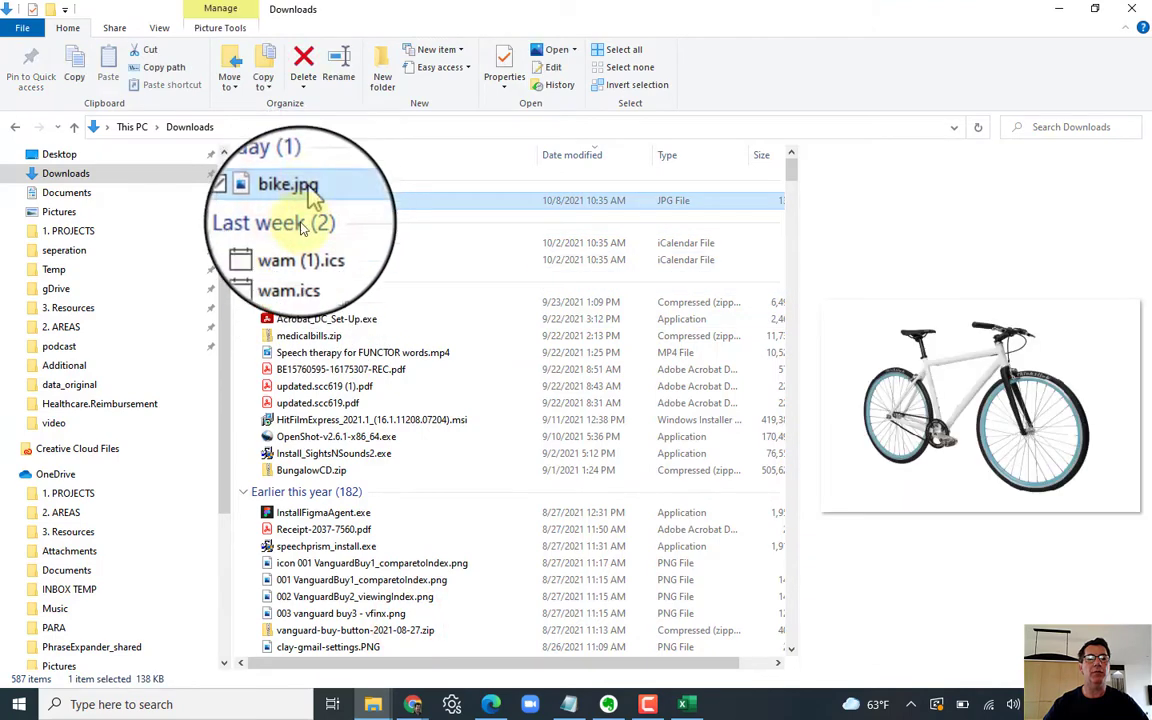
left_click(318, 400, "shift")
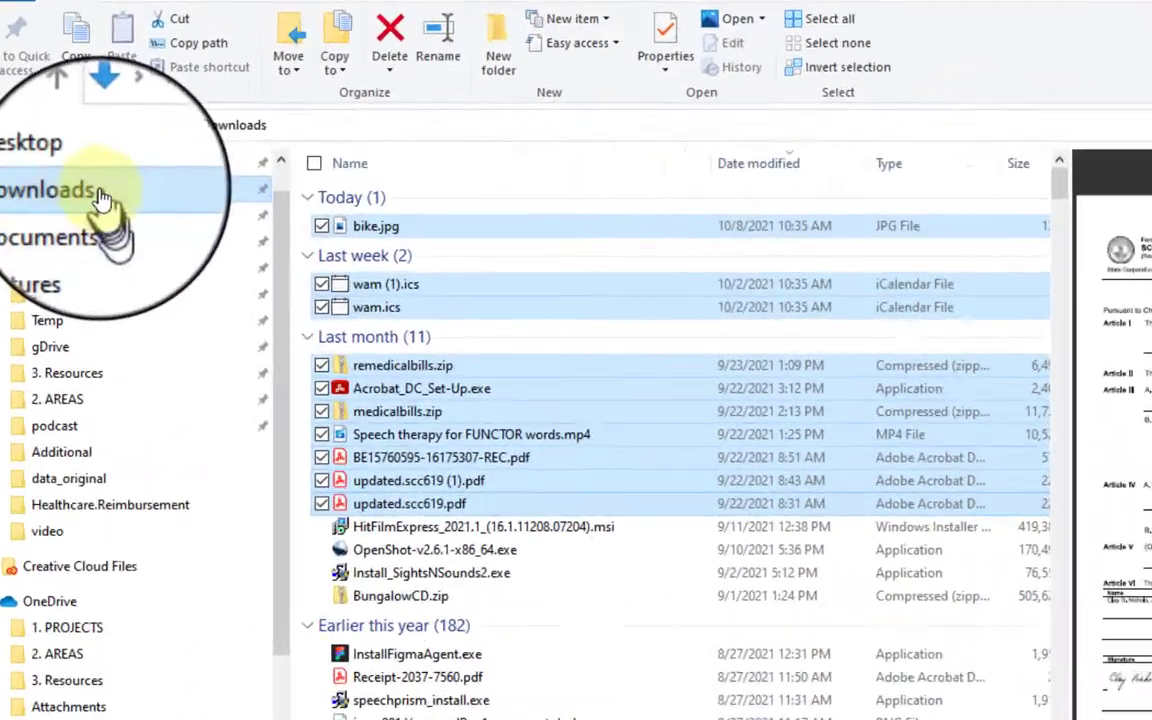
left_click(91, 174)
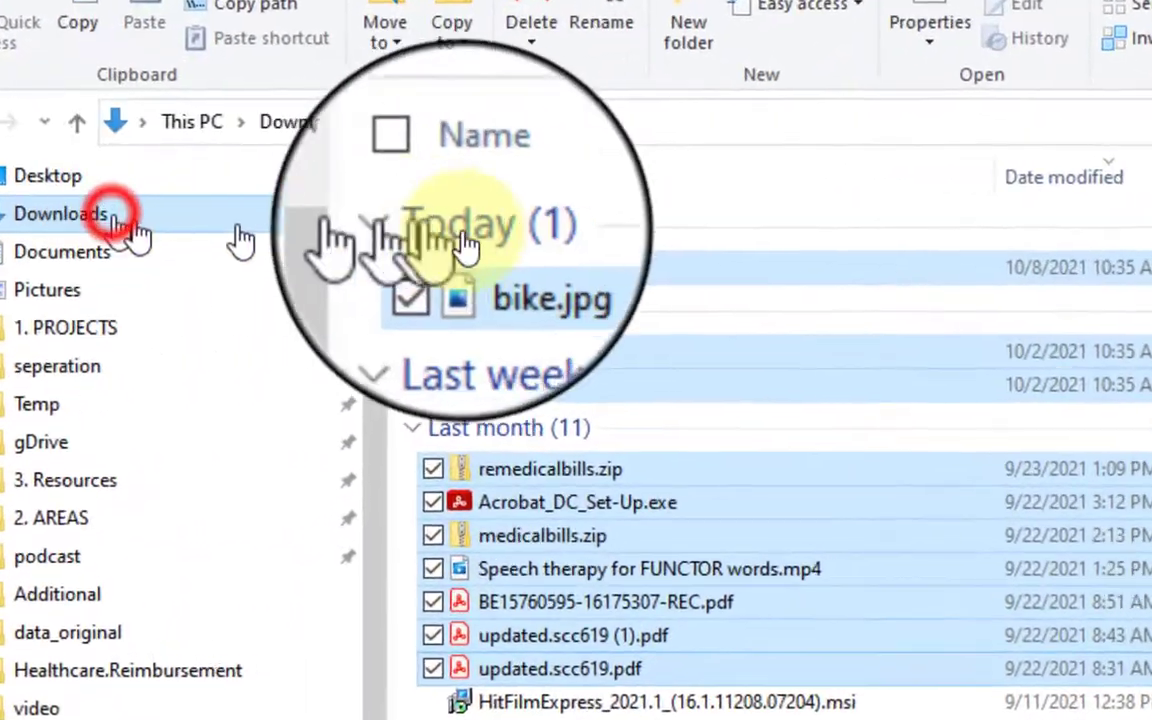
left_click(535, 275)
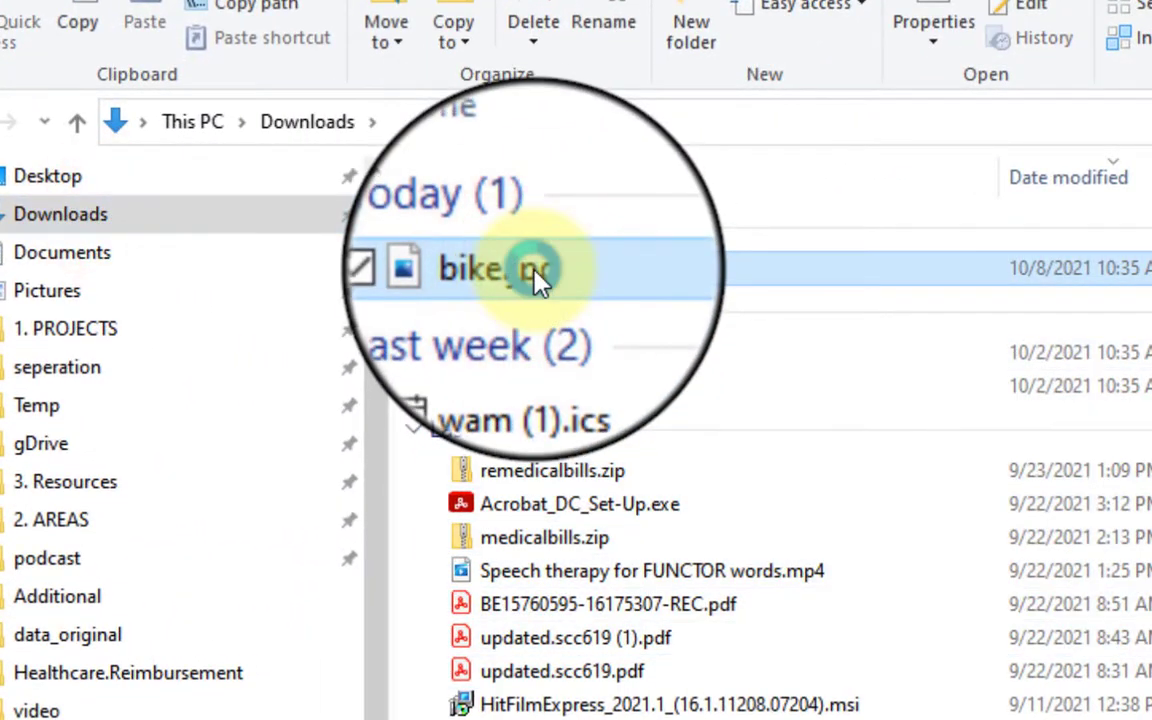
right_click(535, 275)
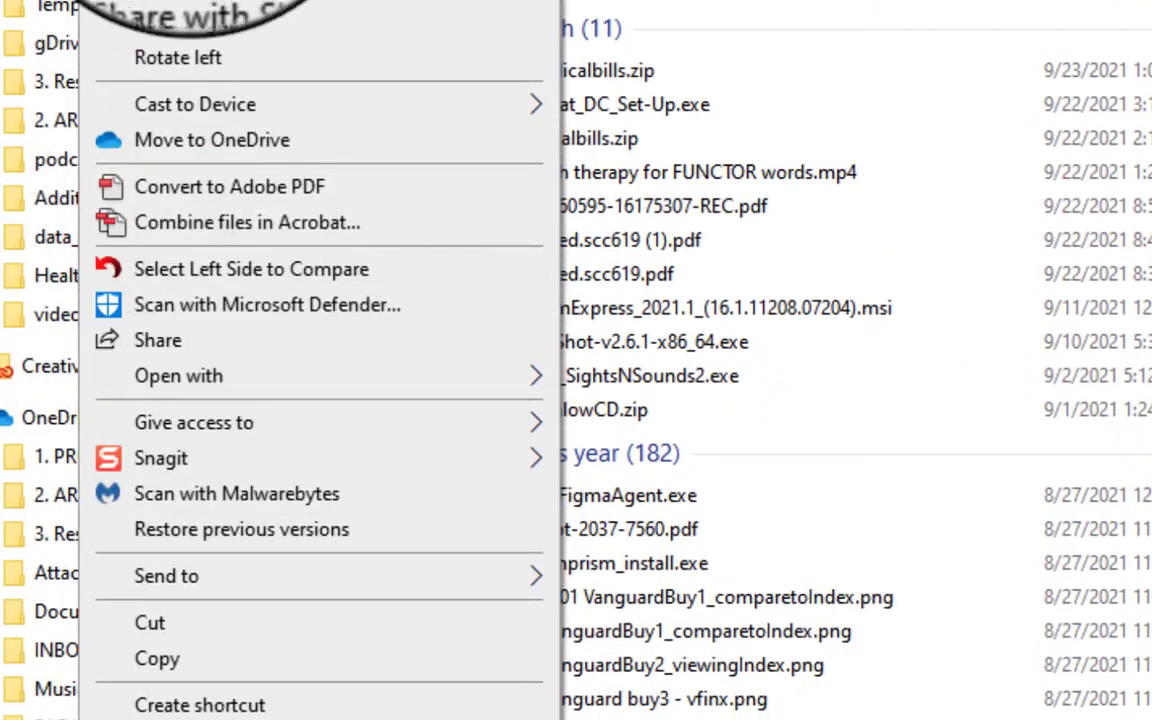
left_click(198, 658)
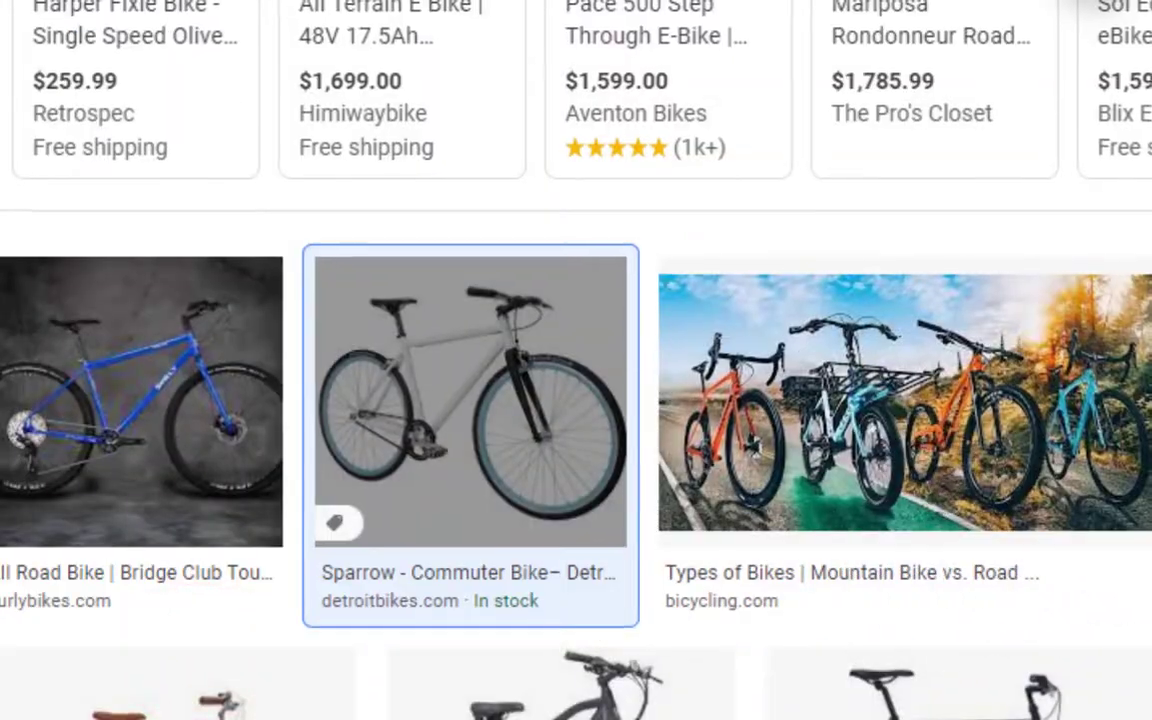
- Switch to the File Explorer window for C:\Bungalow\tutorP\data and paste the copied bike picture there
key("alt+Tab")
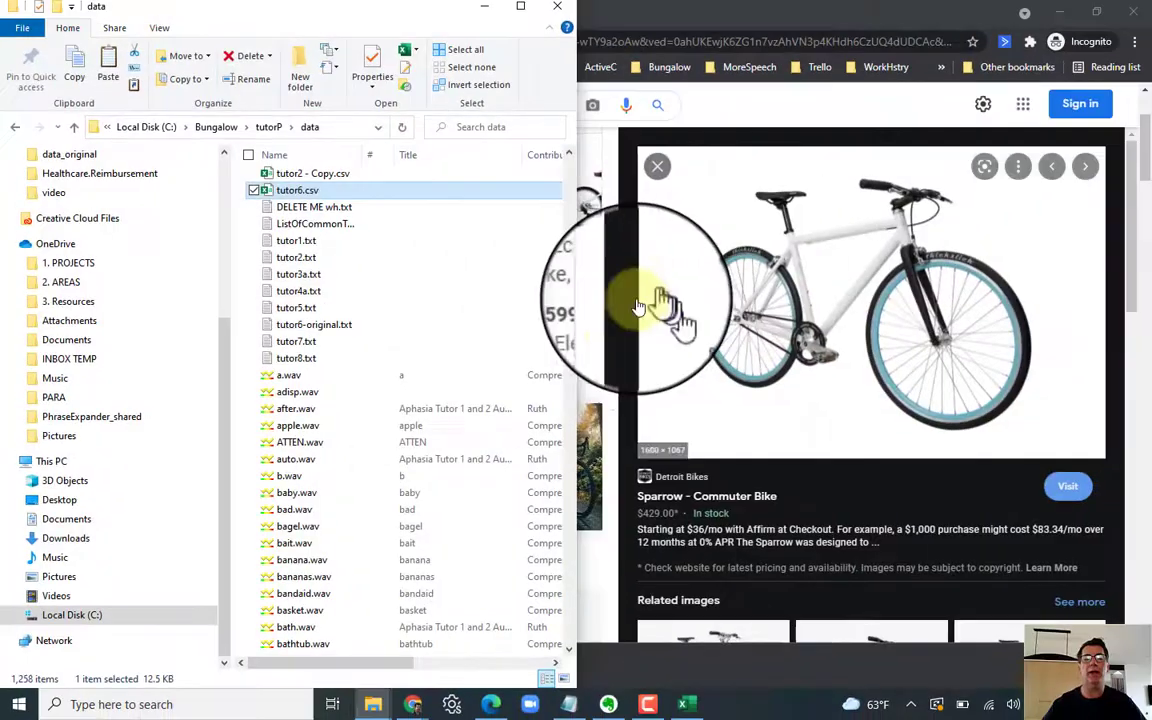
right_click(398, 304)
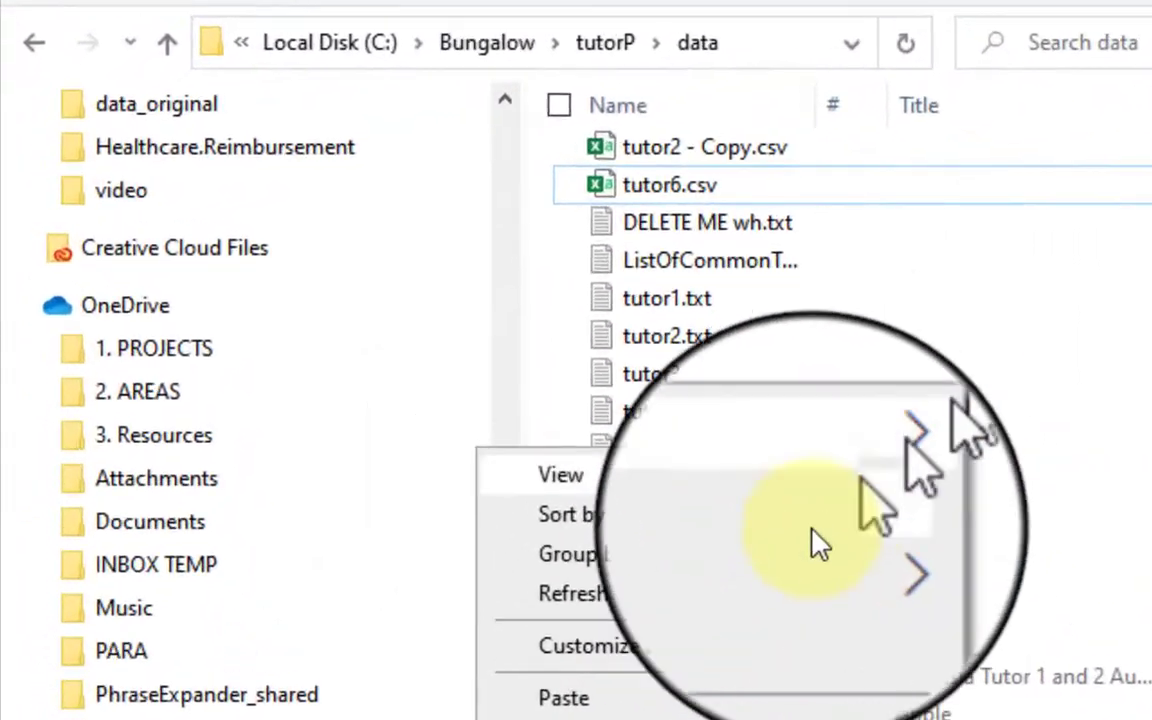
left_click(564, 698)
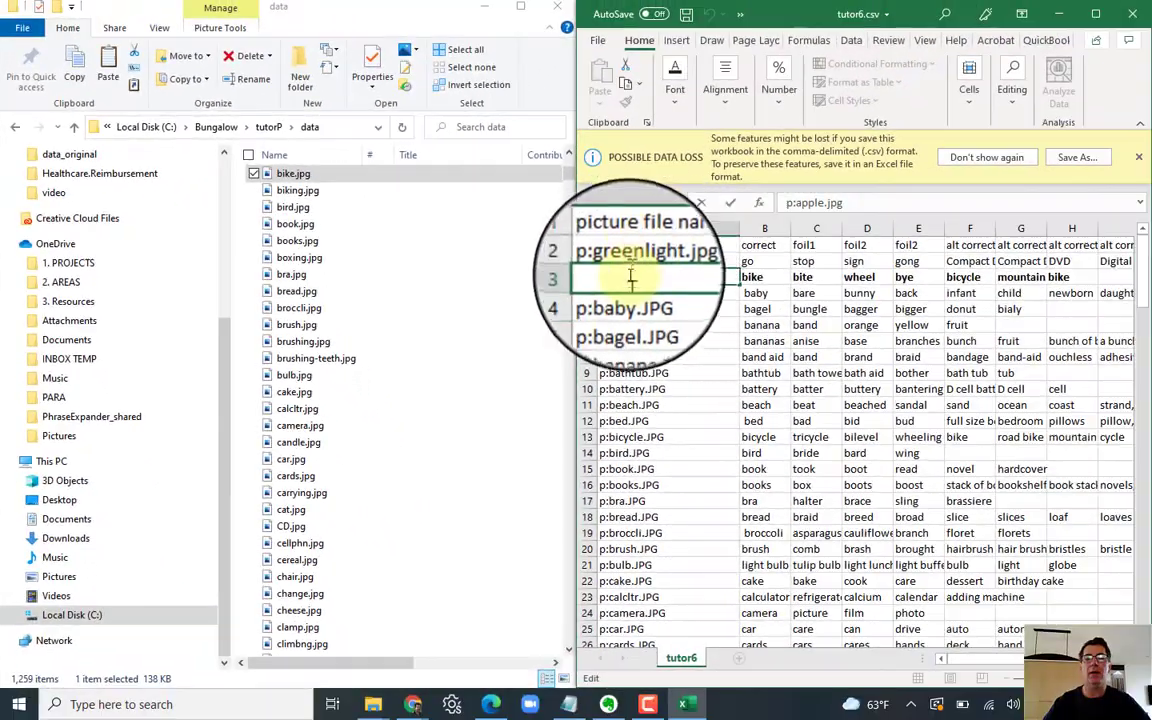
- Change the picture file name in cell A3 of tutor6.csv to "p:bike.jpg"
left_click(625, 281)
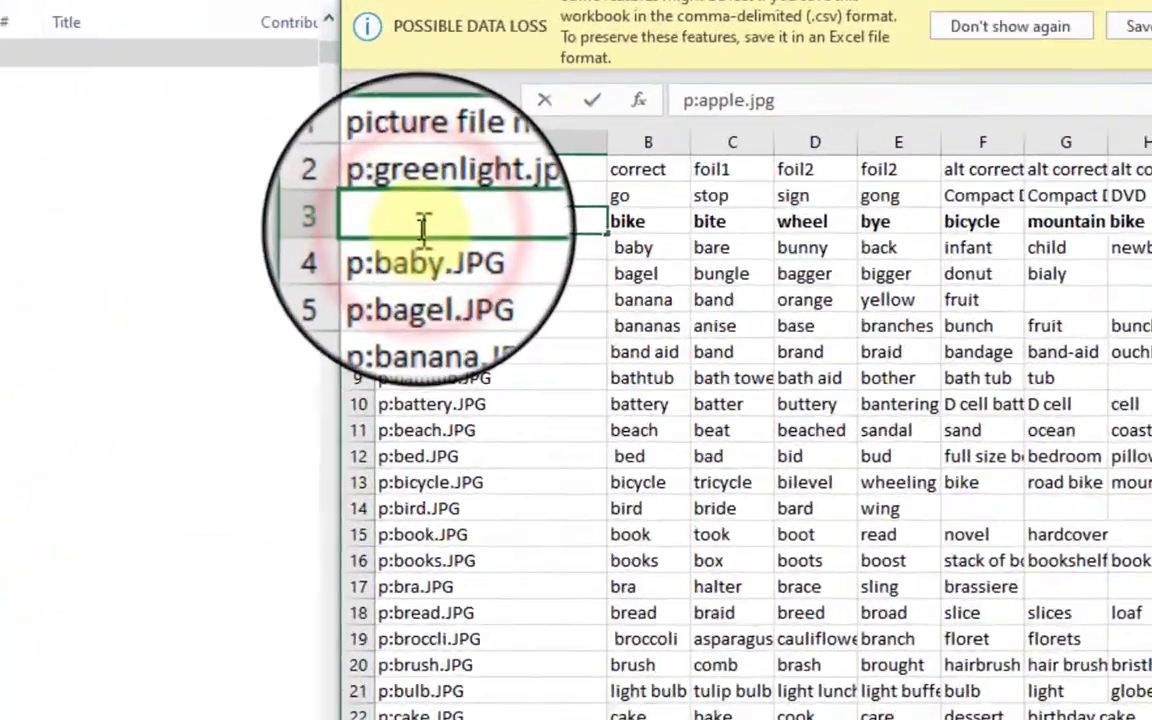
type("p")
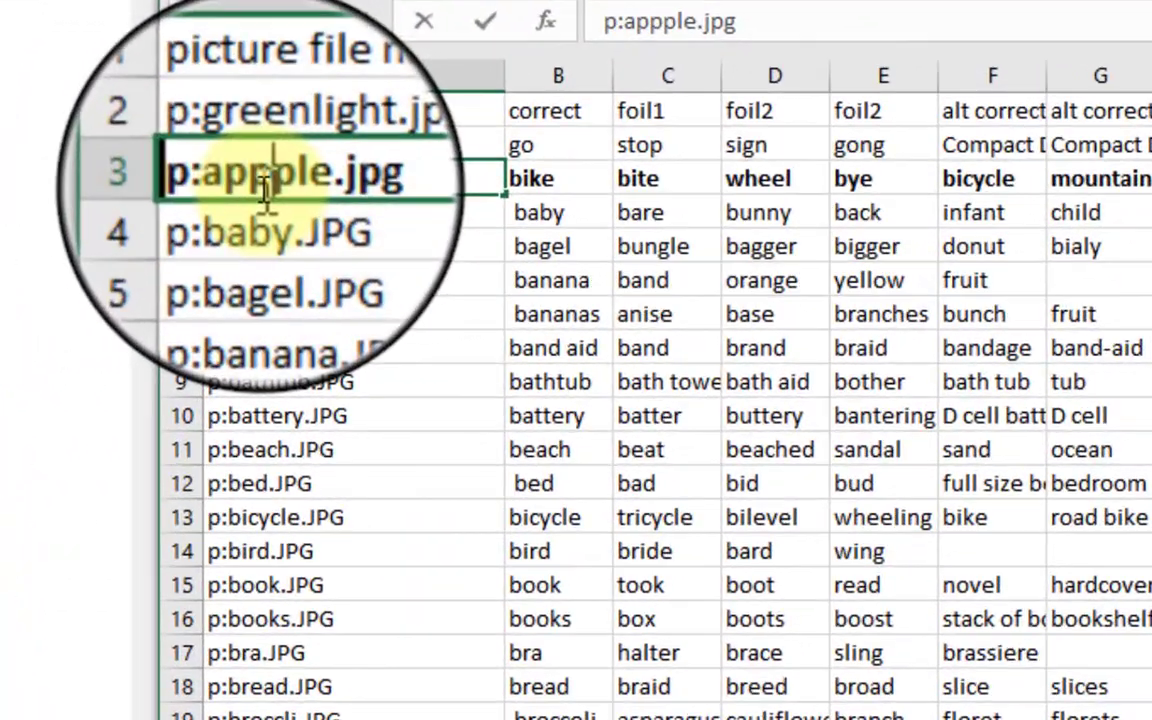
type(":")
key("Right")
key("Right")
key("Right")
key("Right")
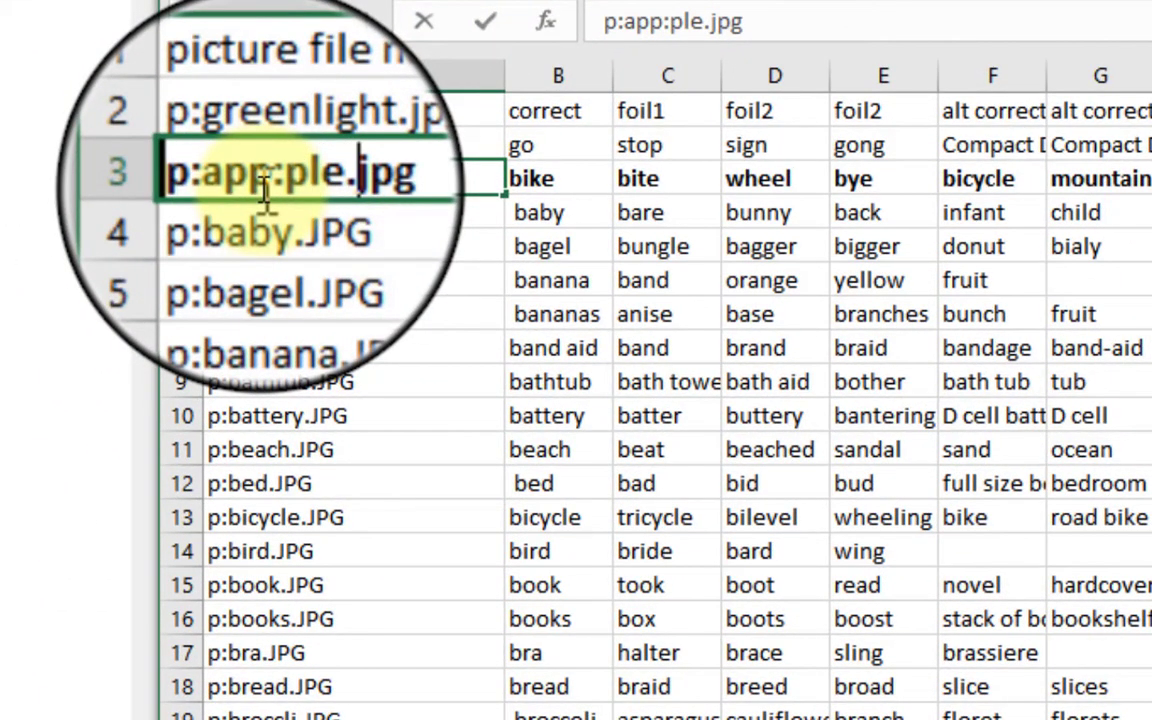
key("End")
key("BackSpace")
key("BackSpace")
key("BackSpace")
key("BackSpace")
key("BackSpace")
key("BackSpace")
key("BackSpace")
key("BackSpace")
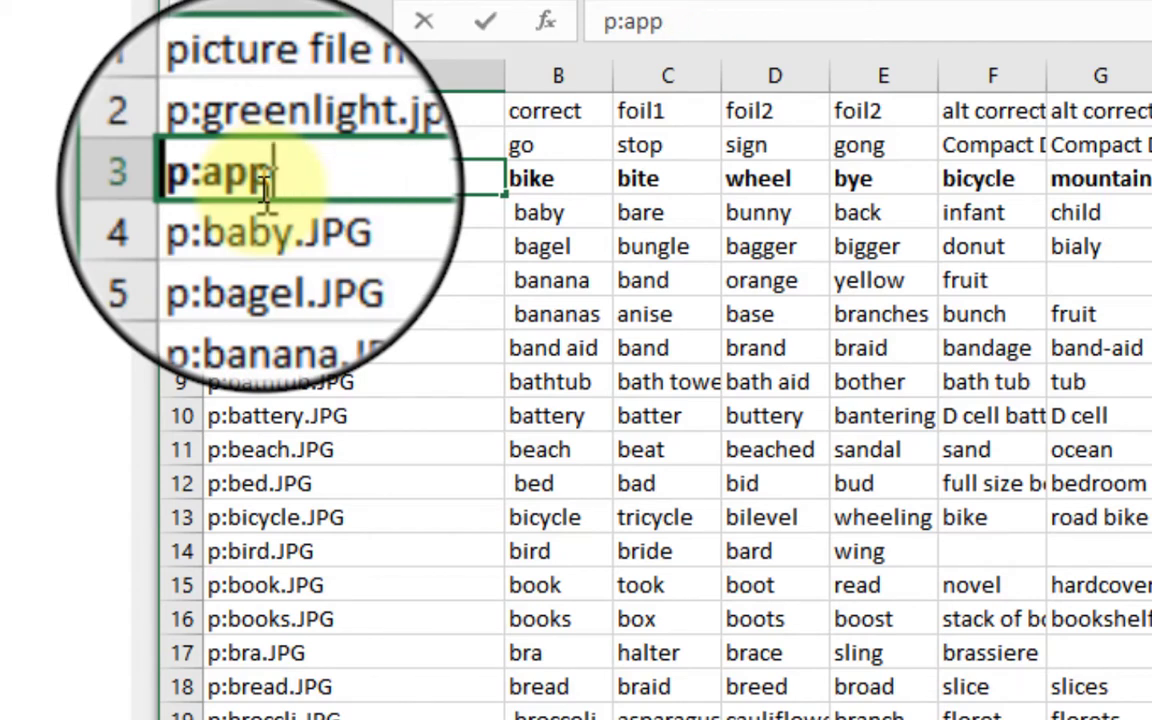
key("BackSpace")
key("BackSpace")
key("BackSpace")
type("bike.")
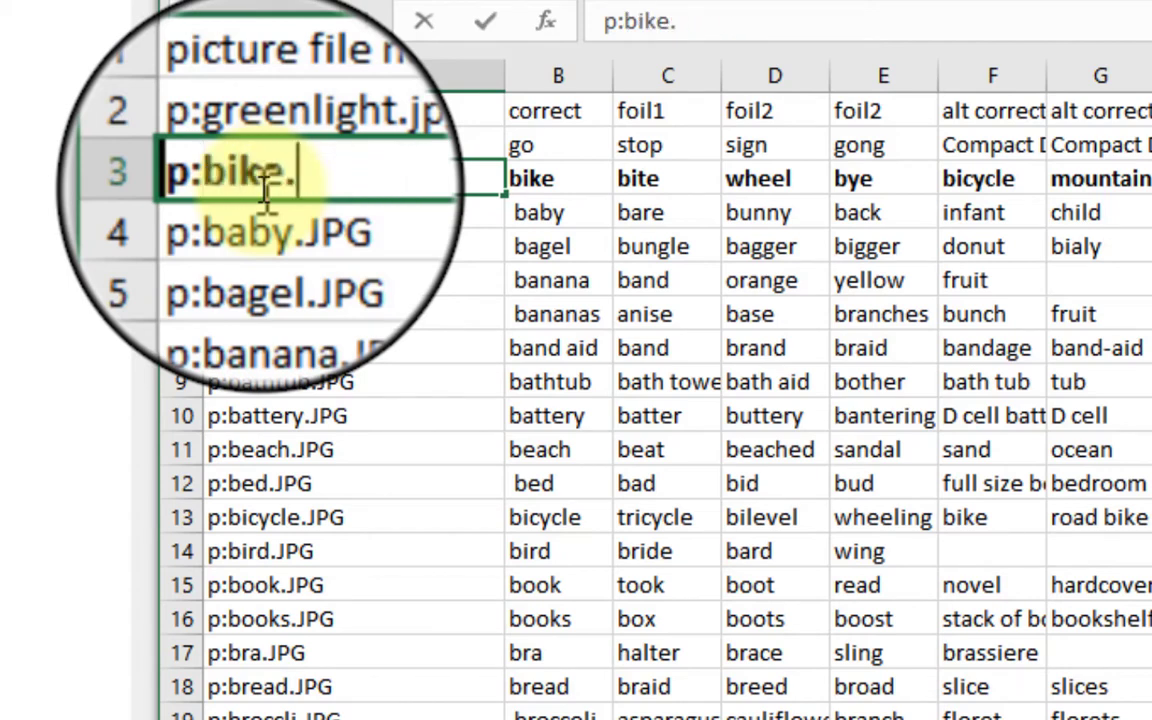
type("jpg")
key("Return")
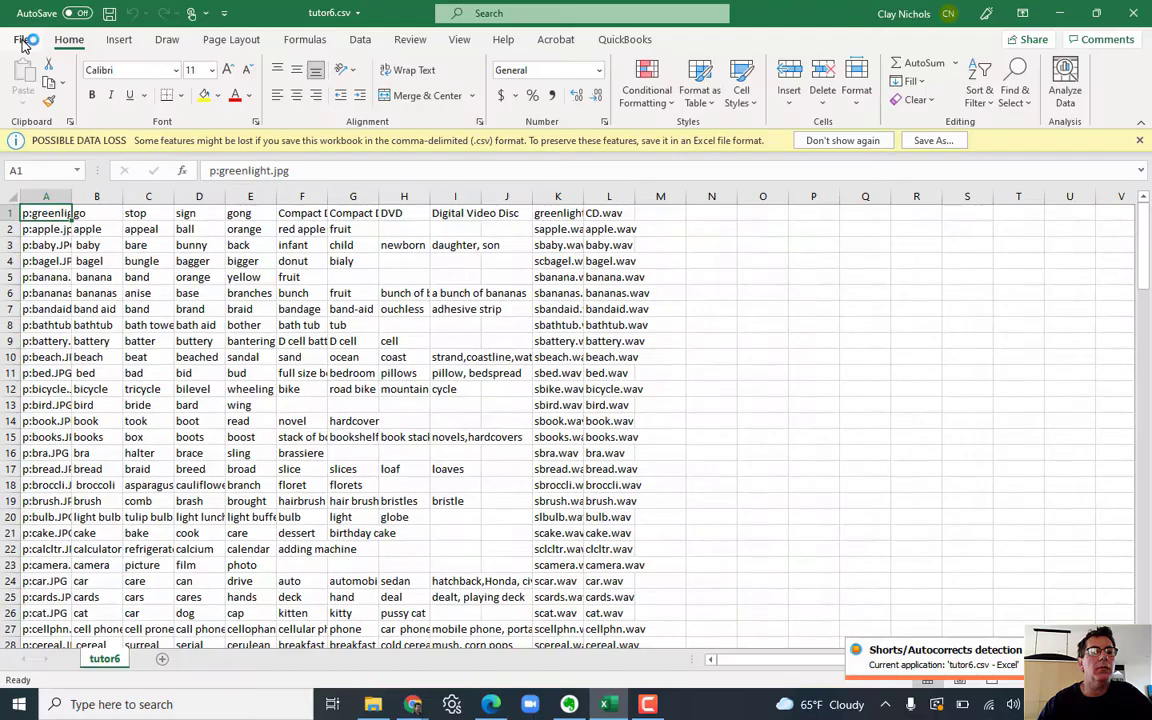
- Save the tutor6 sheet in the Bungalow tutorP data folder as Text (MS-DOS) (*.txt)
left_click(30, 38)
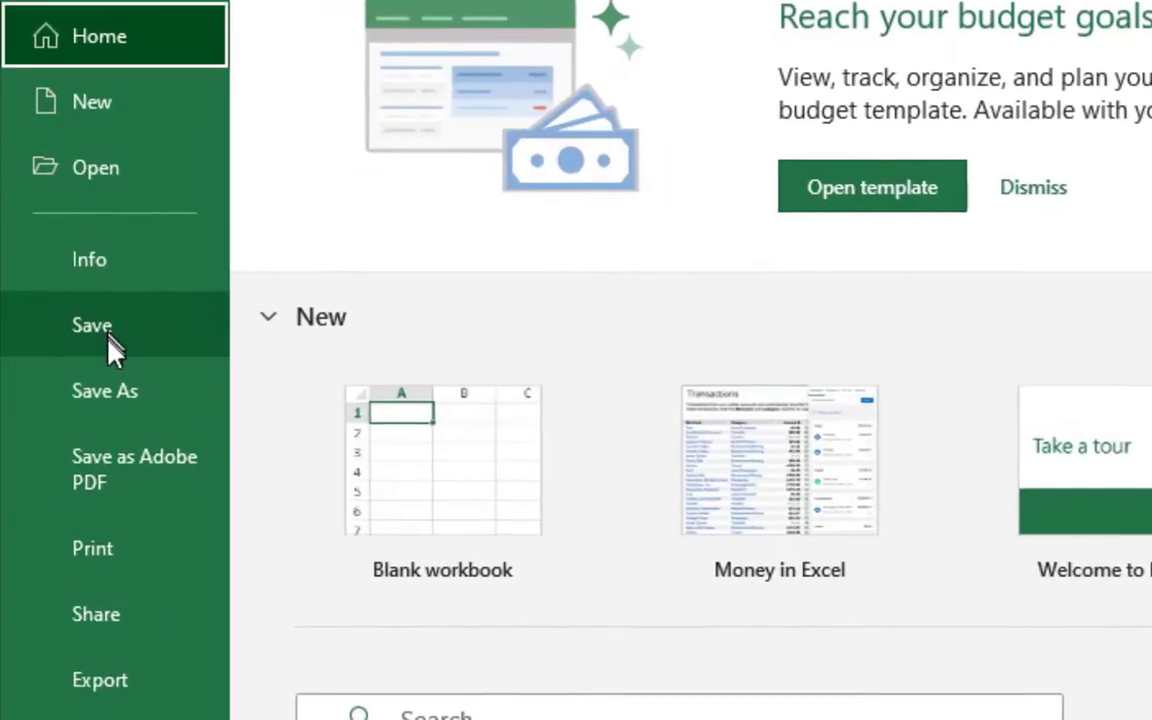
left_click(78, 319)
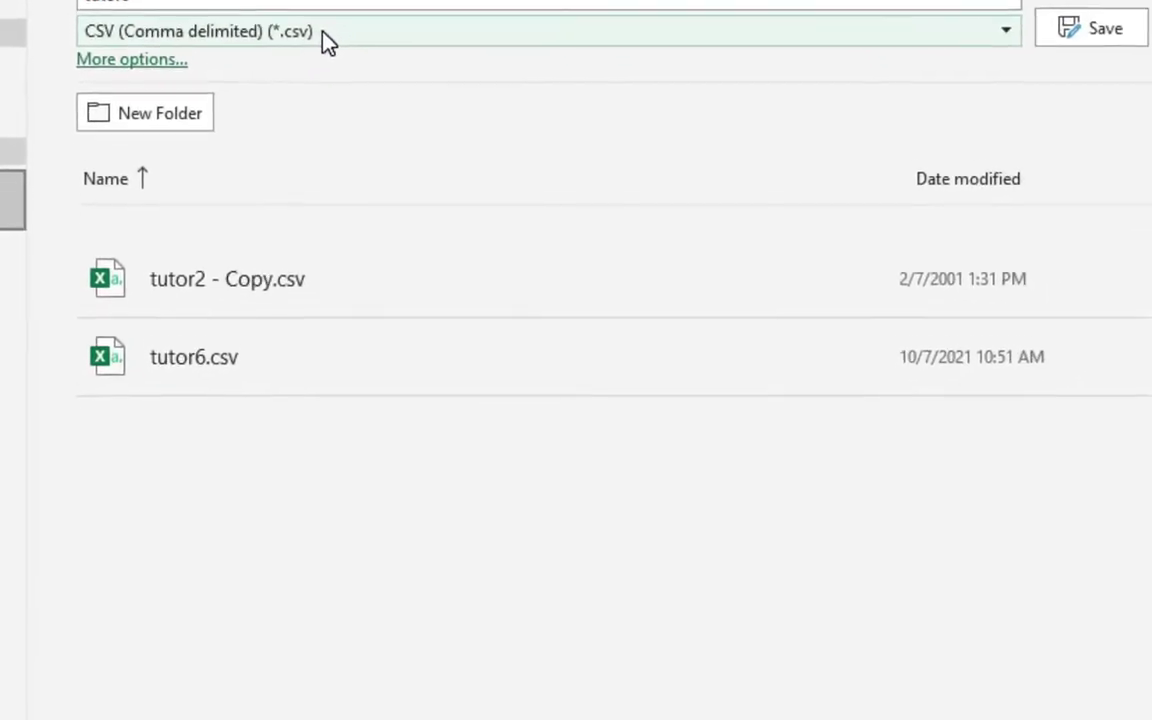
left_click(366, 139)
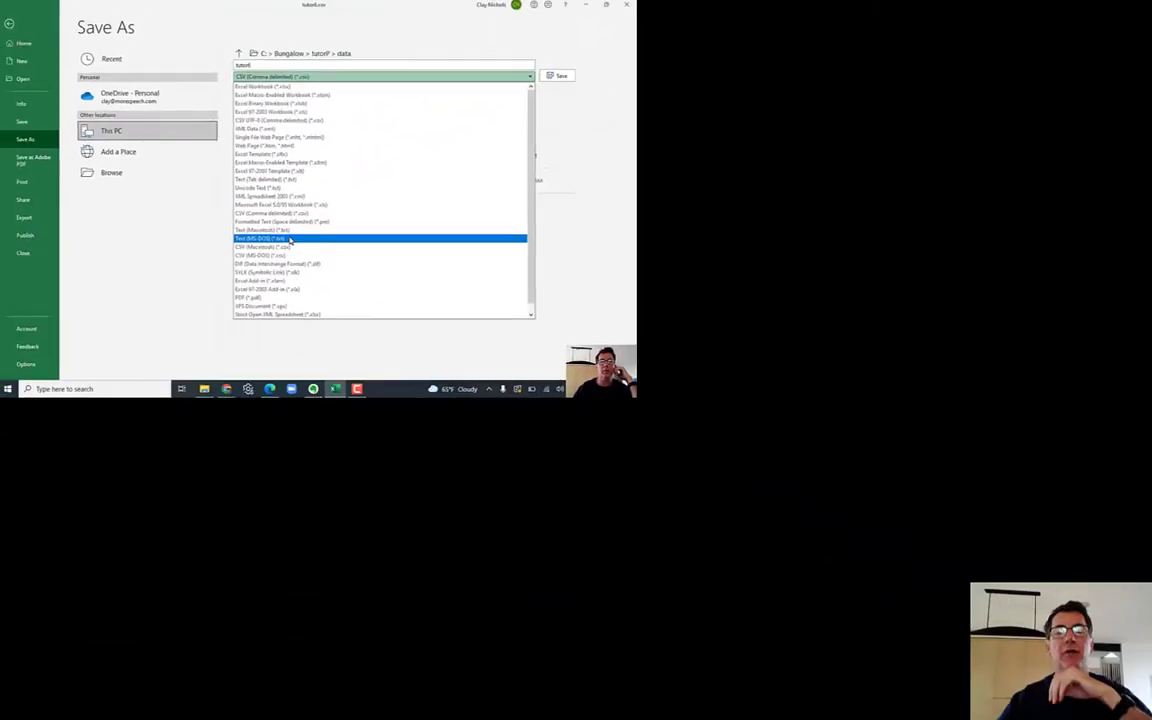
left_click(512, 490)
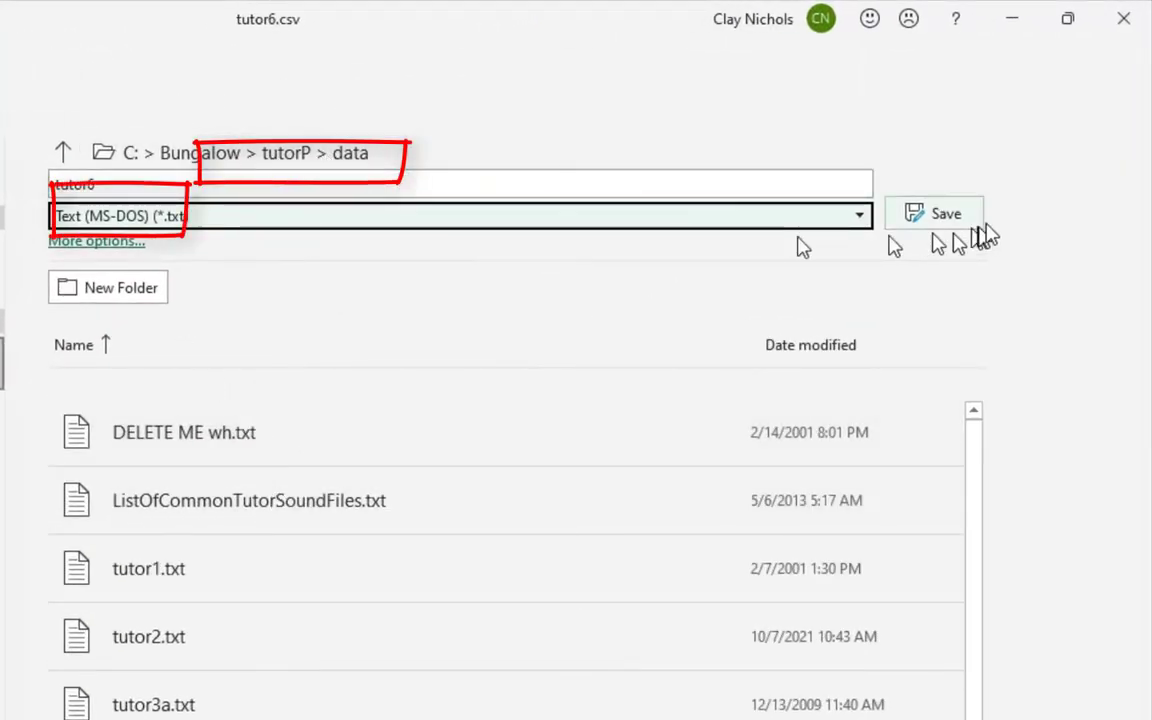
left_click(936, 220)
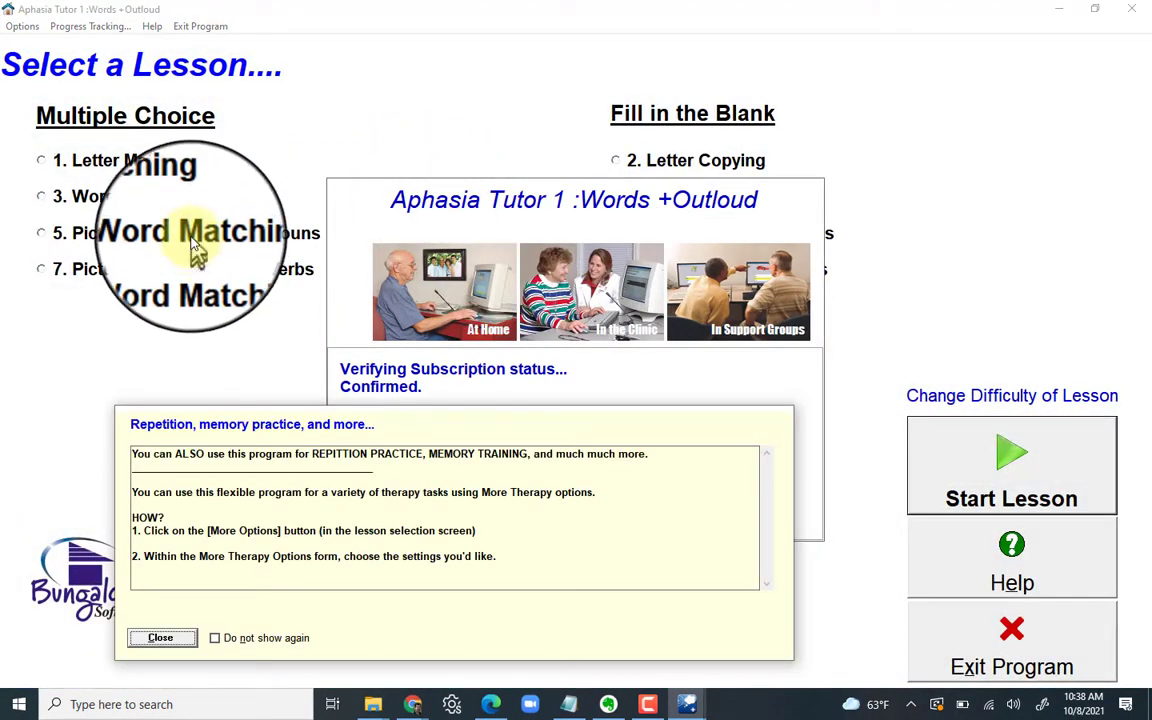
- In Aphasia Tutor 1, close the repetition and memory practice tip and select lesson 6, Picture Naming, Nouns
left_click(195, 233)
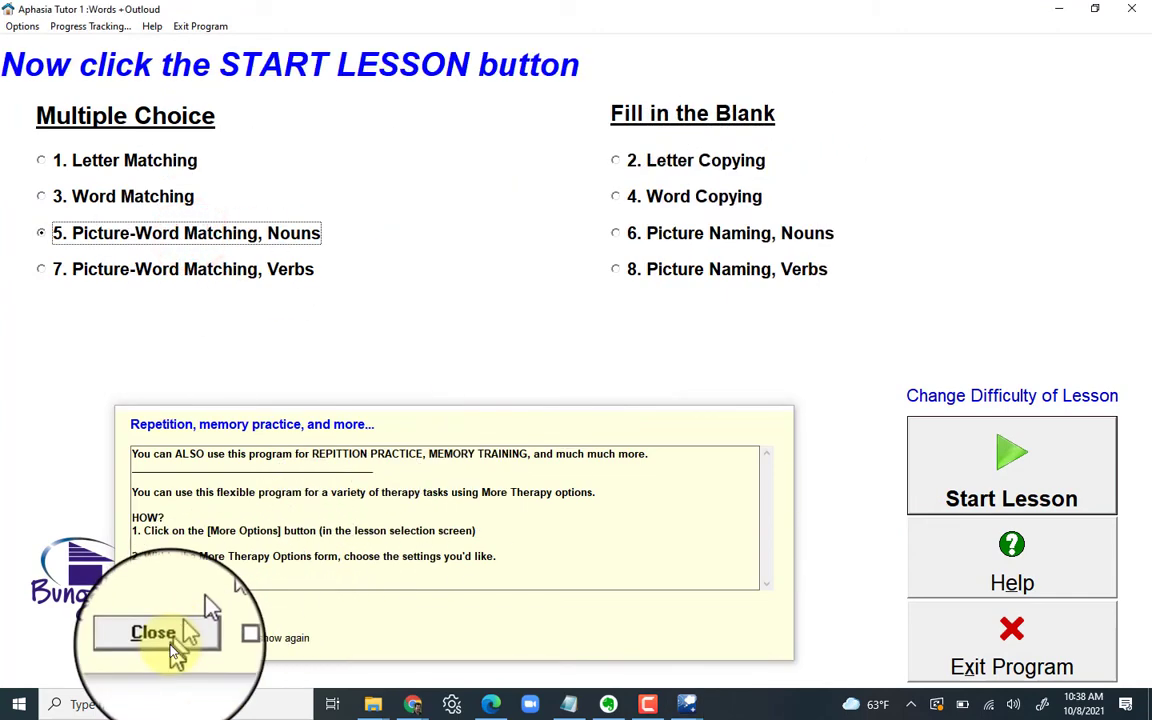
left_click(160, 637)
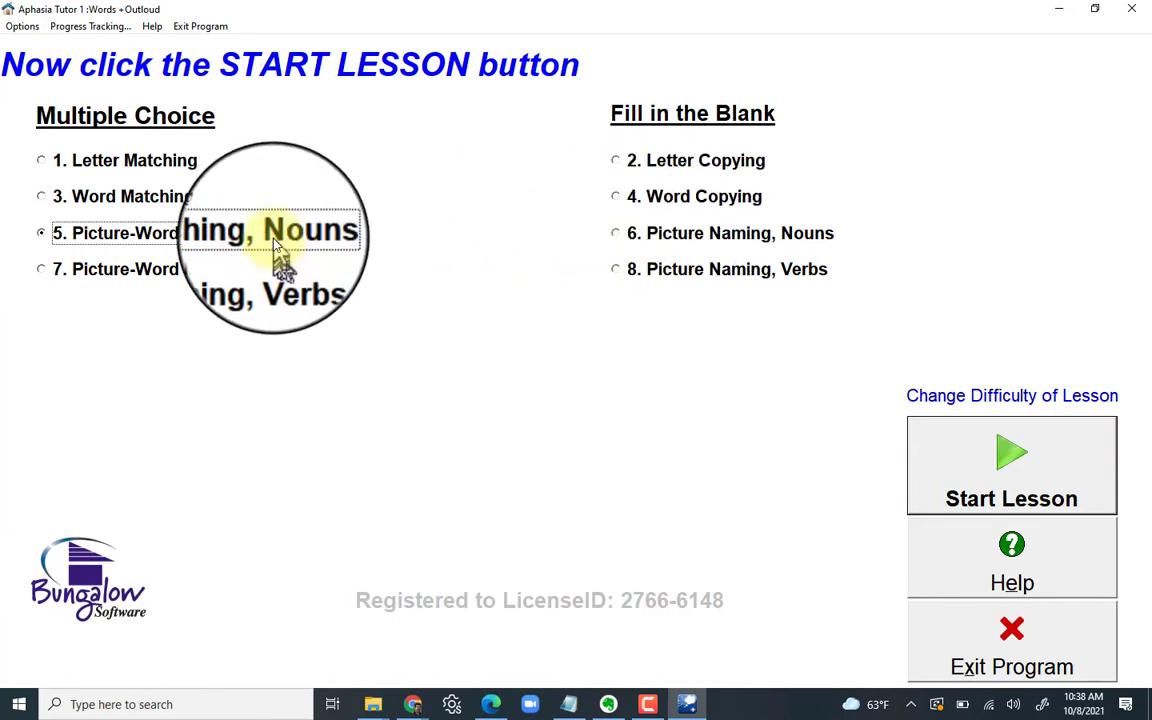
left_click(650, 233)
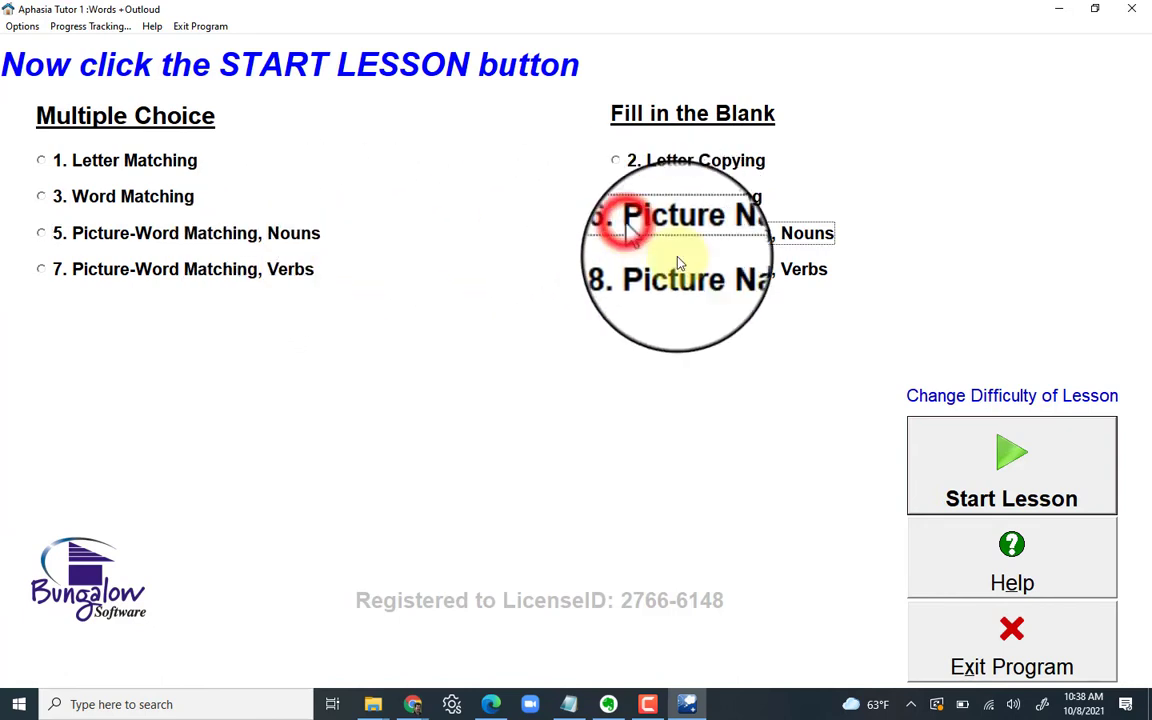
- Turn off random exercise order in the lesson's difficulty settings and start the lesson
left_click(1003, 398)
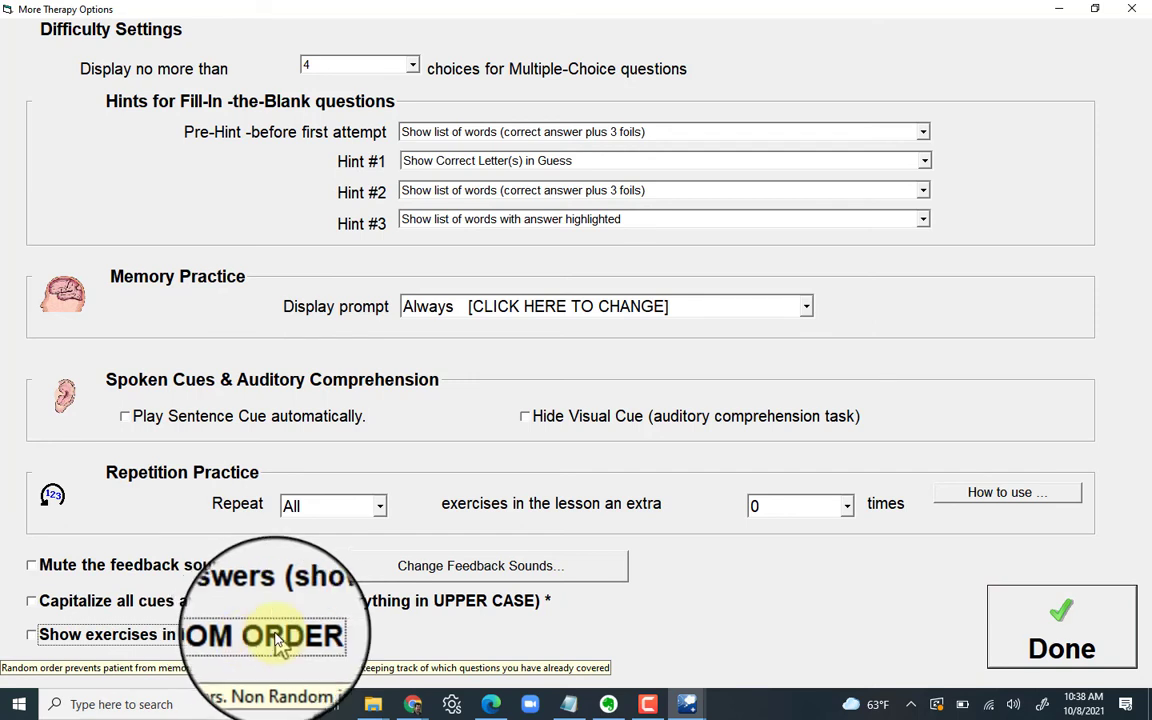
left_click(1063, 625)
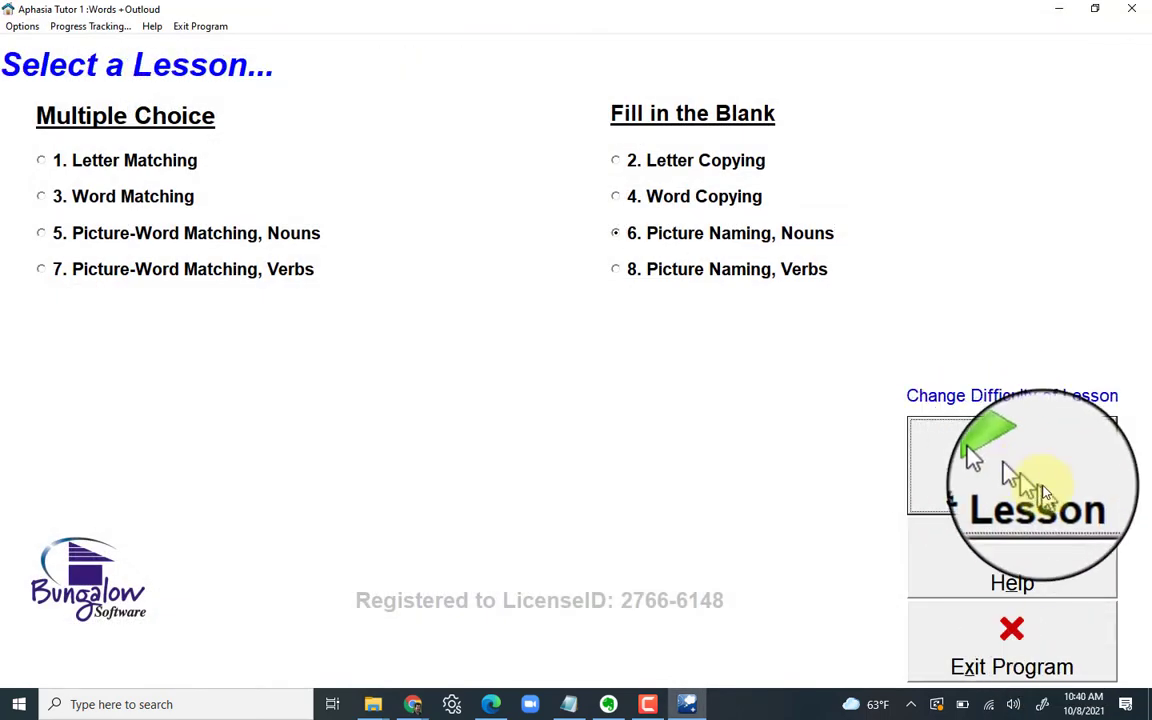
left_click(1016, 474)
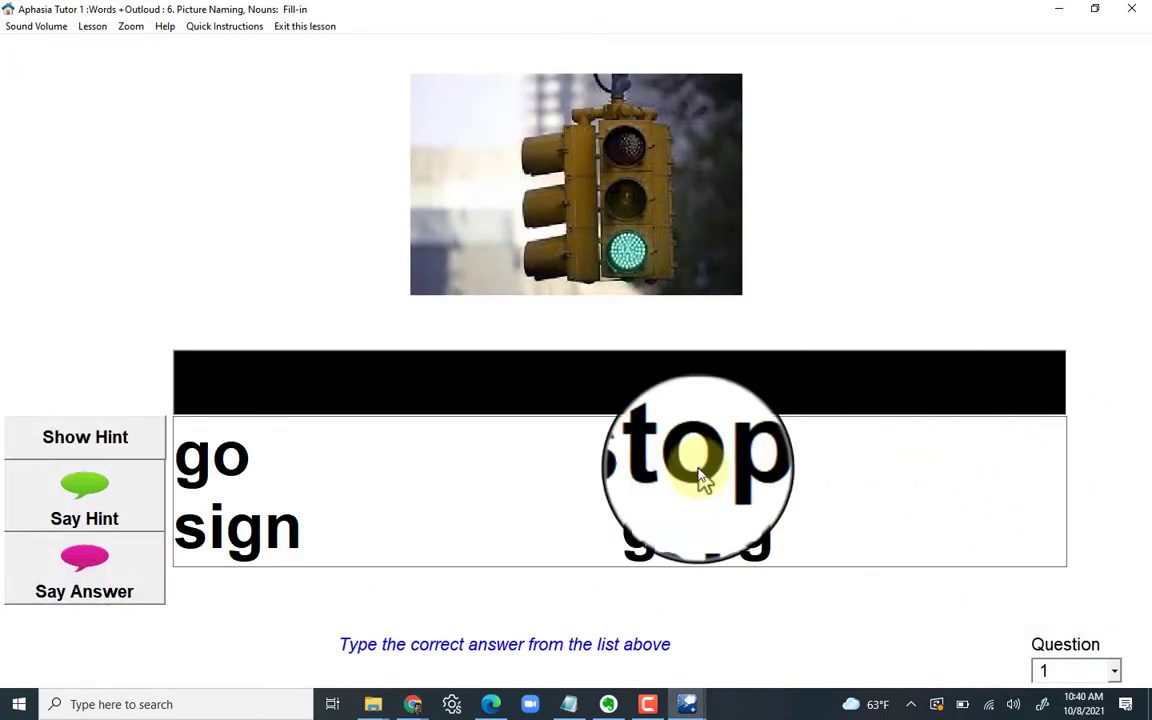